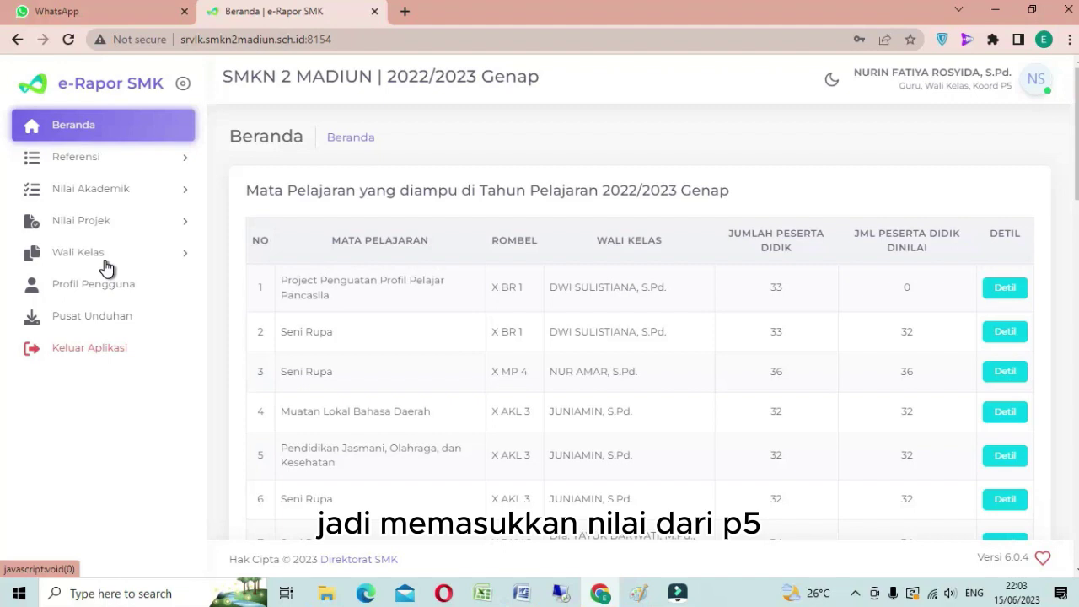
{"action": "left_click", "coordinate": [82, 224]}
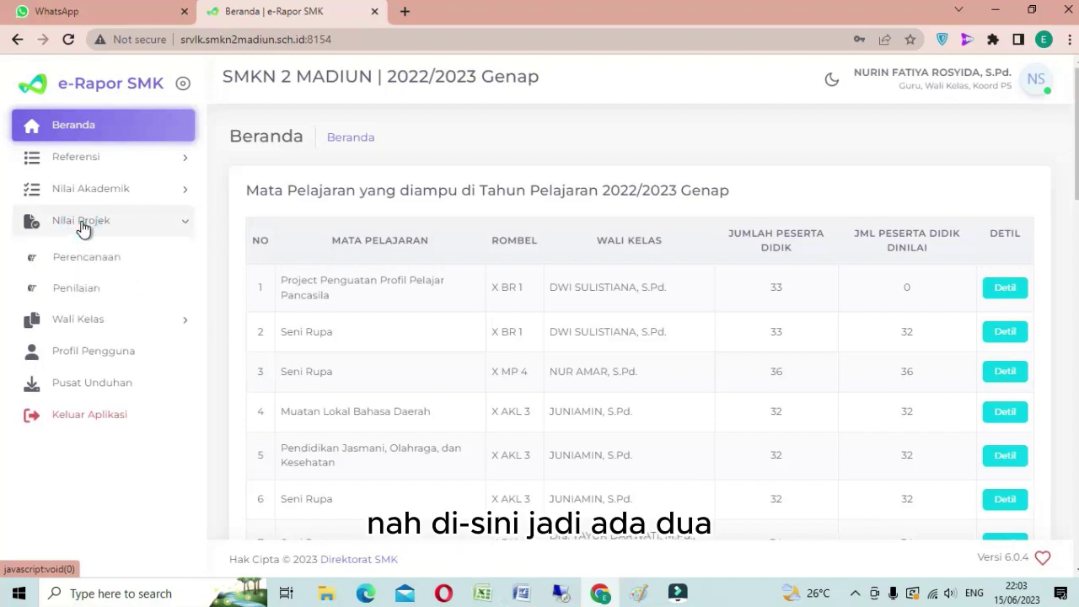
{"action": "left_click", "coordinate": [85, 192]}
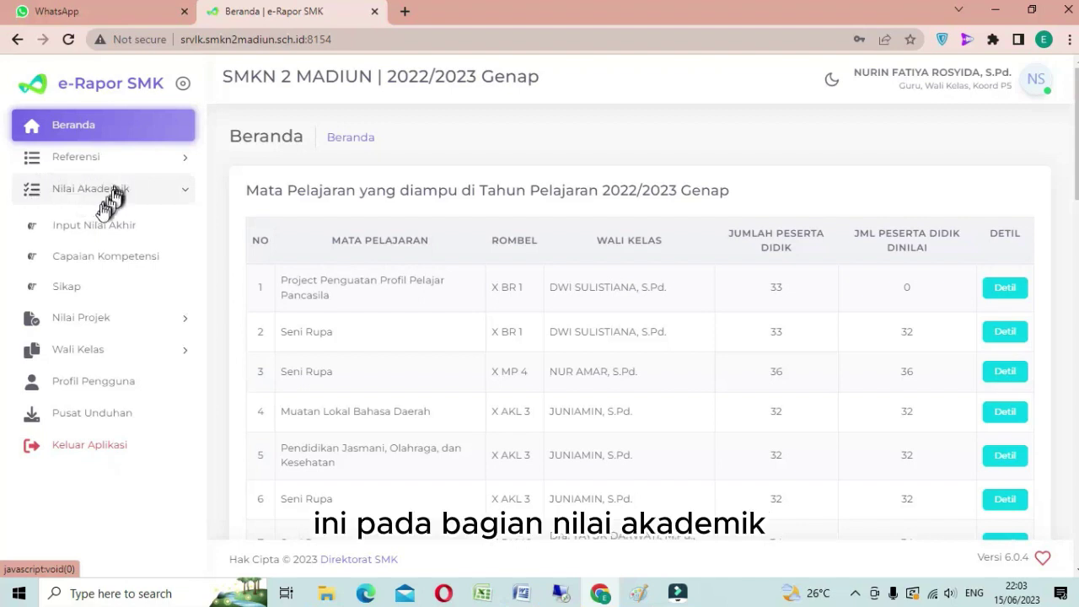
{"action": "left_click", "coordinate": [74, 319]}
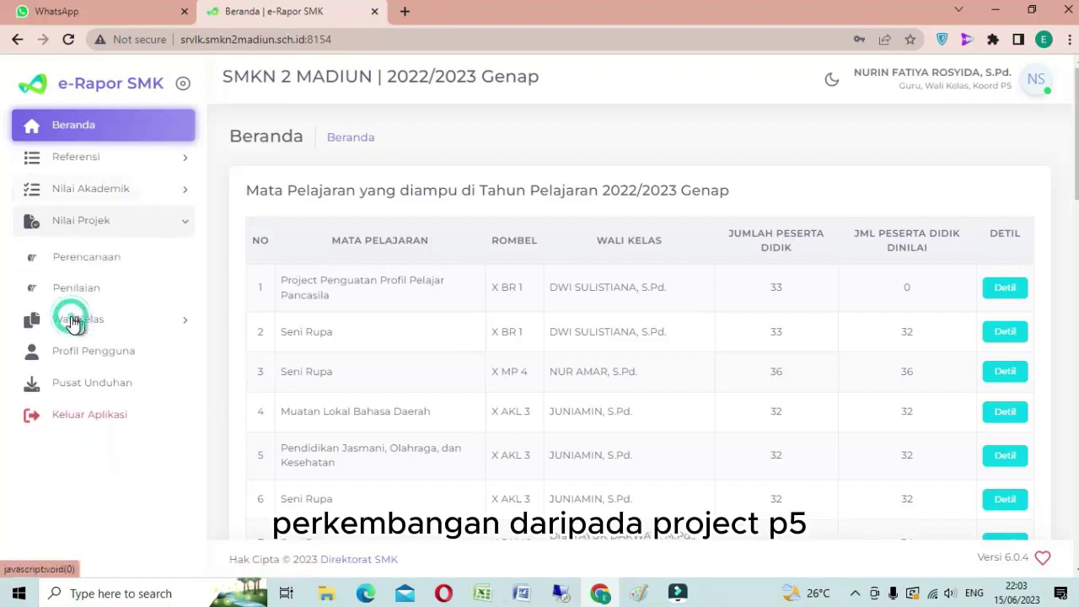
{"action": "left_click", "coordinate": [87, 195]}
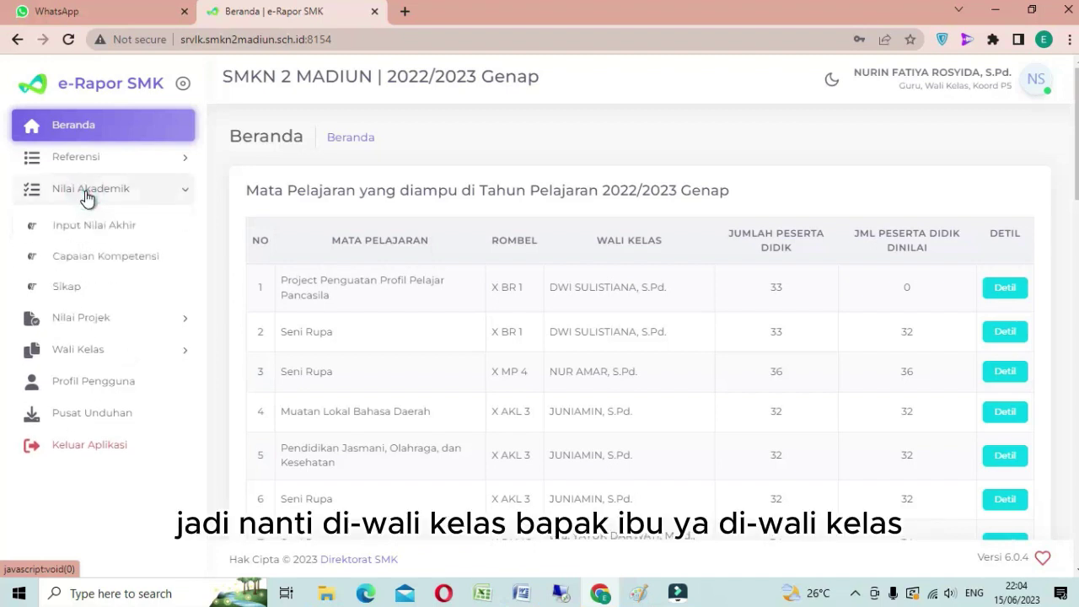
Open the first student's Rapor Akademik from Cetak Rapor under Wali Kelas, review the subject grades, and close the document.
{"action": "left_click", "coordinate": [90, 352]}
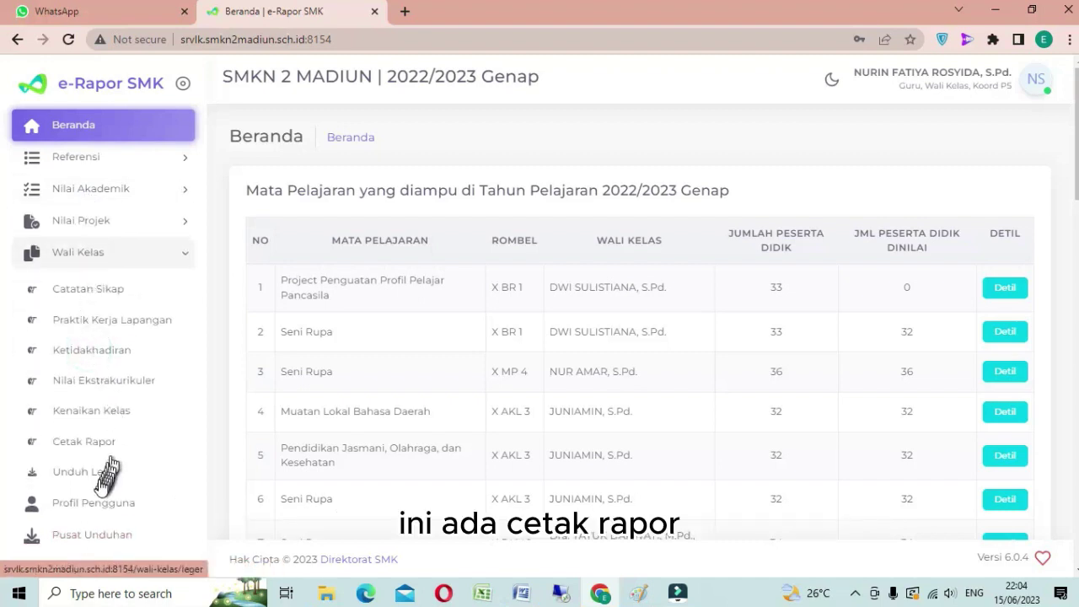
{"action": "left_click", "coordinate": [99, 448]}
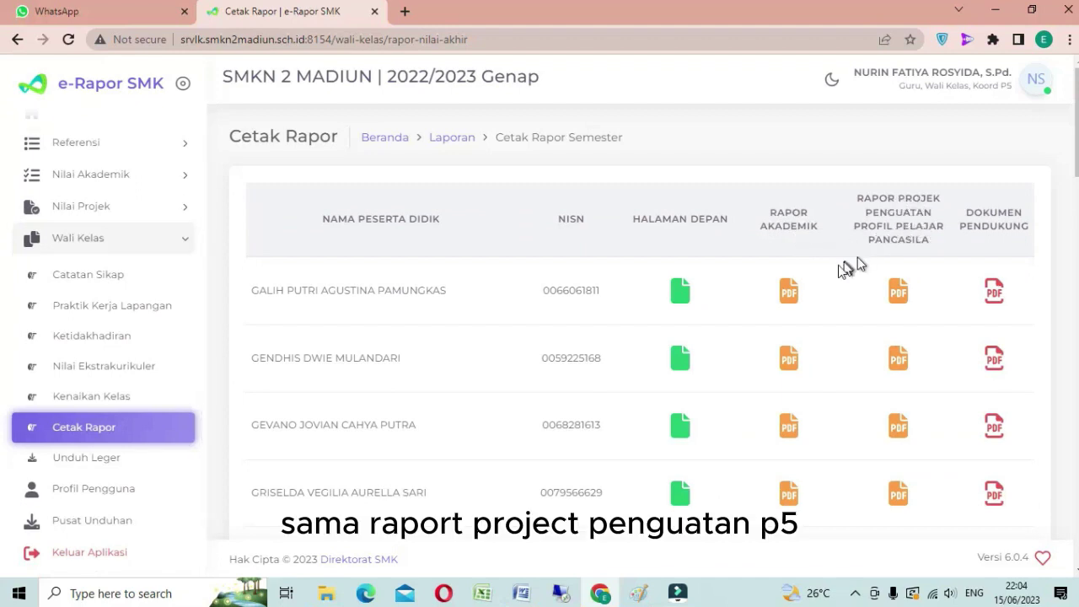
{"action": "left_click", "coordinate": [789, 295]}
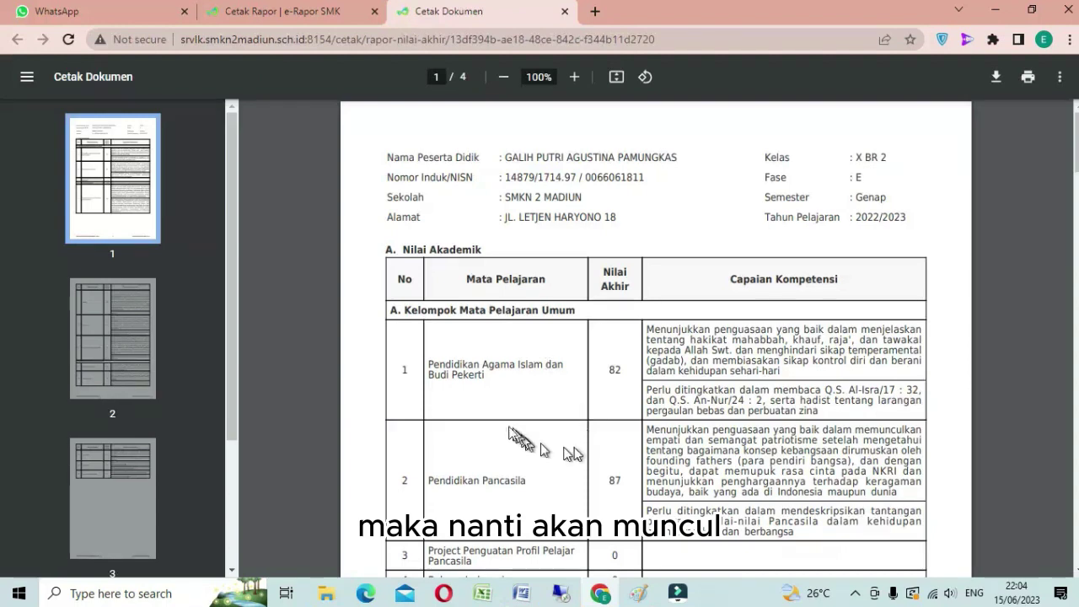
{"action": "scroll", "coordinate": [493, 403], "scroll_direction": "down", "scroll_amount": 1}
{"action": "scroll", "coordinate": [491, 401], "scroll_direction": "down", "scroll_amount": 2}
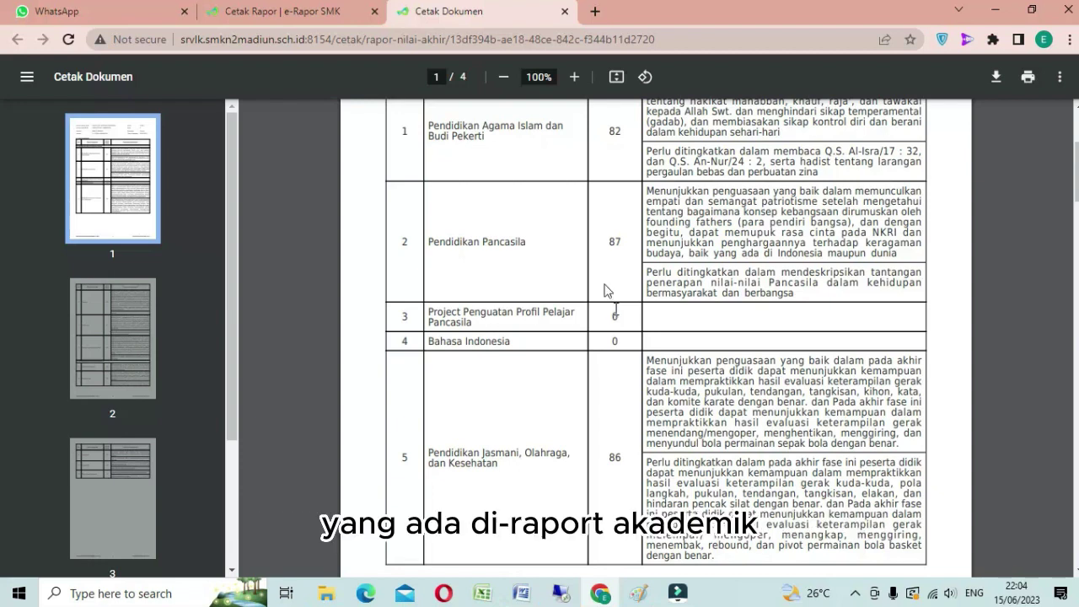
{"action": "left_click", "coordinate": [564, 11]}
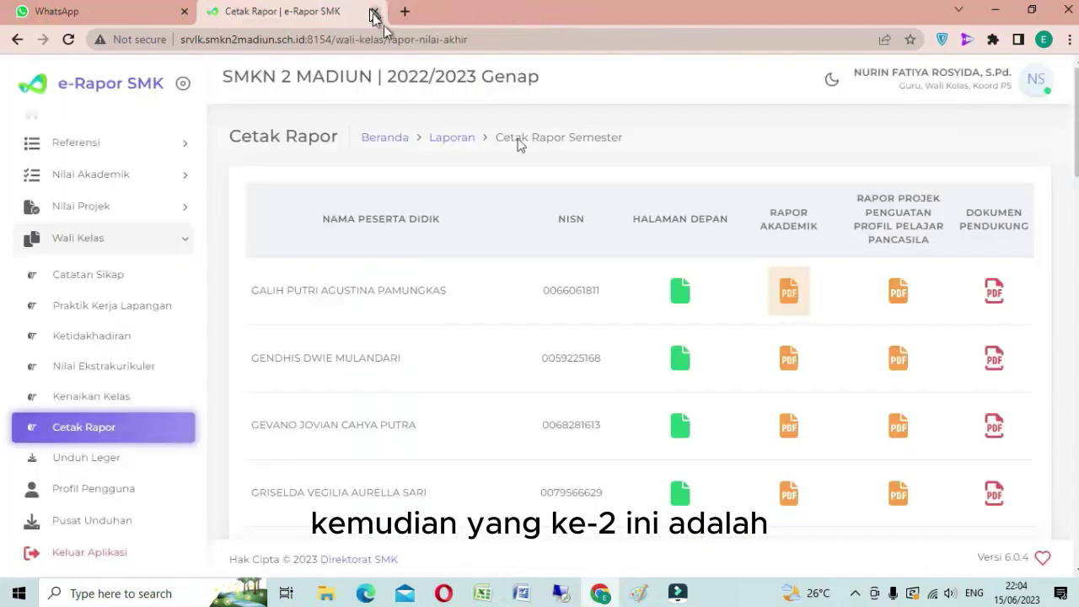
Check the first student's Rapor Projek Penguatan Profil Pelajar Pancasila, and review the project subject's row in their Rapor Akademik.
{"action": "left_click", "coordinate": [900, 295]}
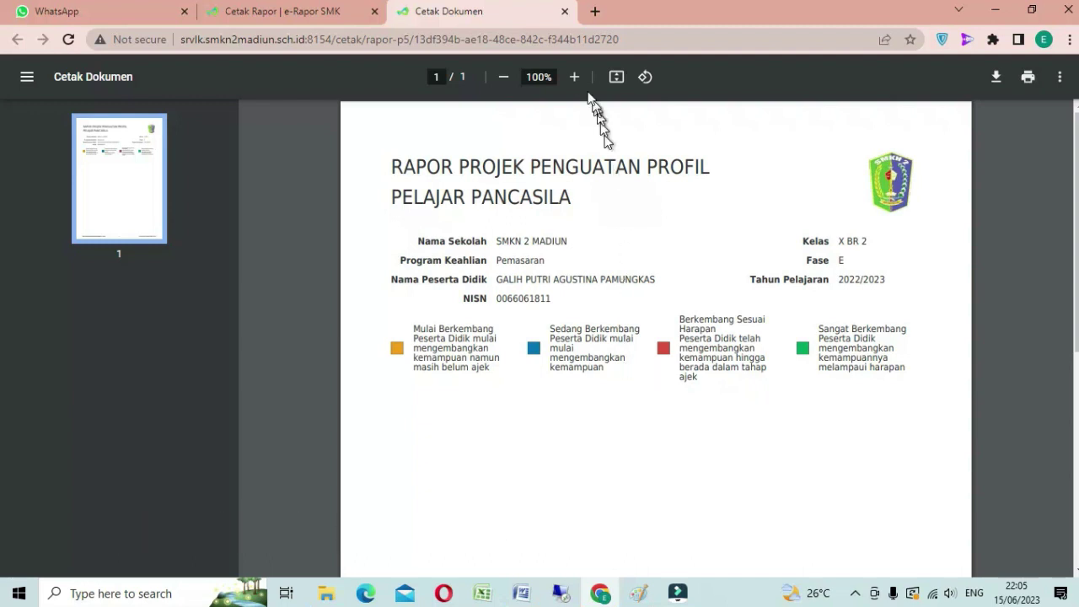
{"action": "left_click", "coordinate": [565, 12]}
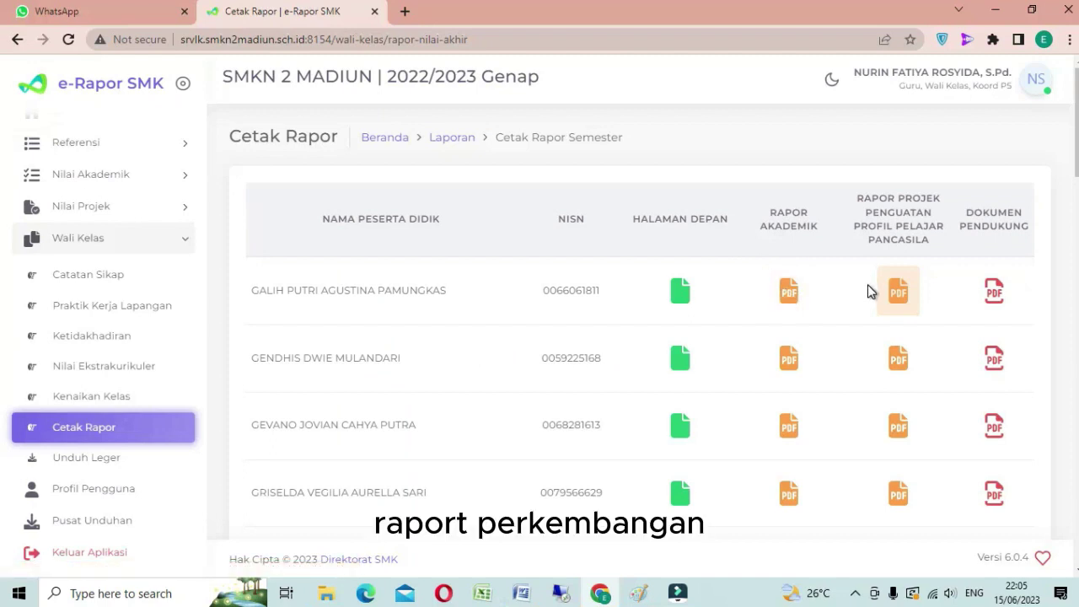
{"action": "left_click", "coordinate": [789, 292]}
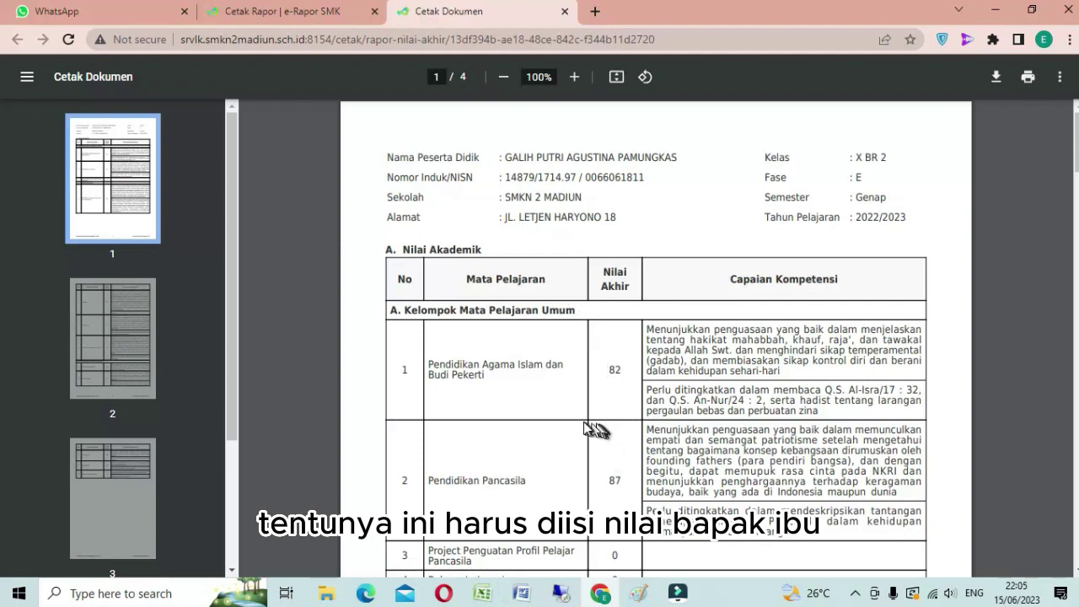
{"action": "scroll", "coordinate": [578, 428], "scroll_direction": "down", "scroll_amount": 4}
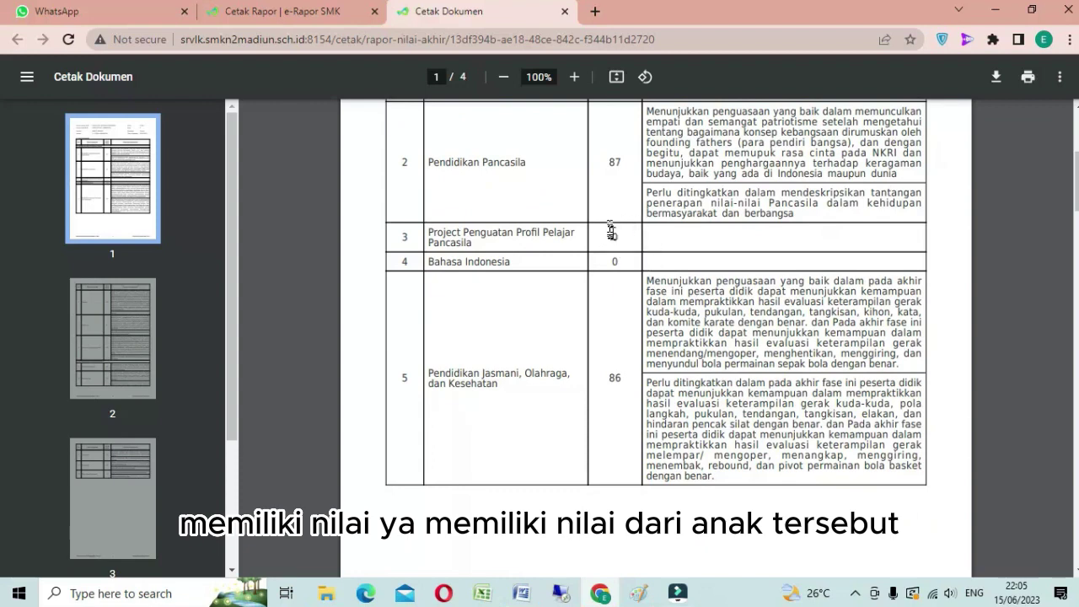
{"action": "left_click", "coordinate": [281, 11]}
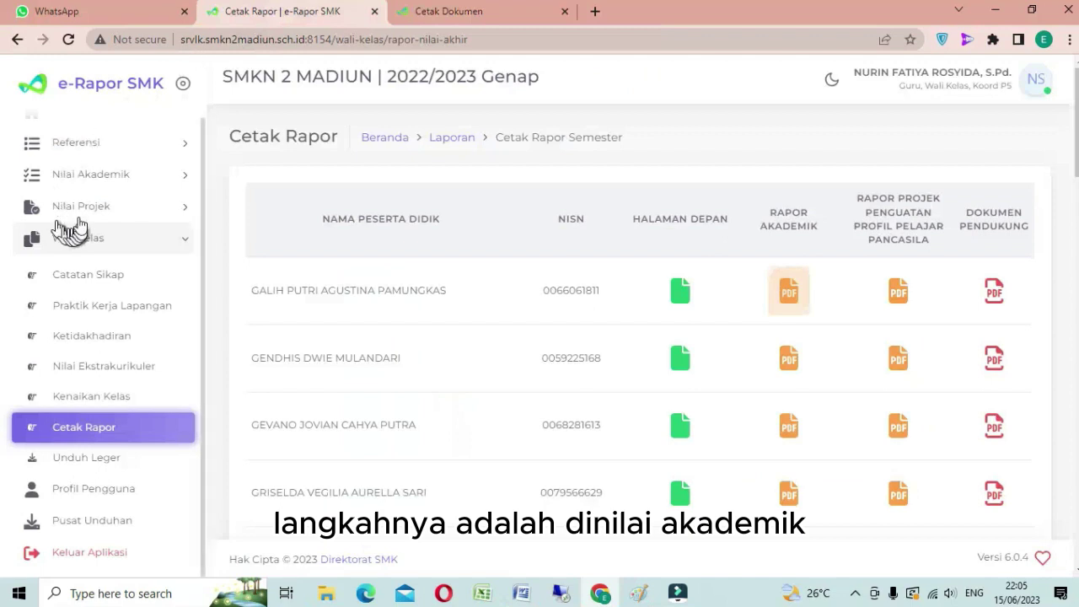
Open the form for adding a new Capaian Pembelajaran entry under Referensi.
{"action": "left_click", "coordinate": [78, 177]}
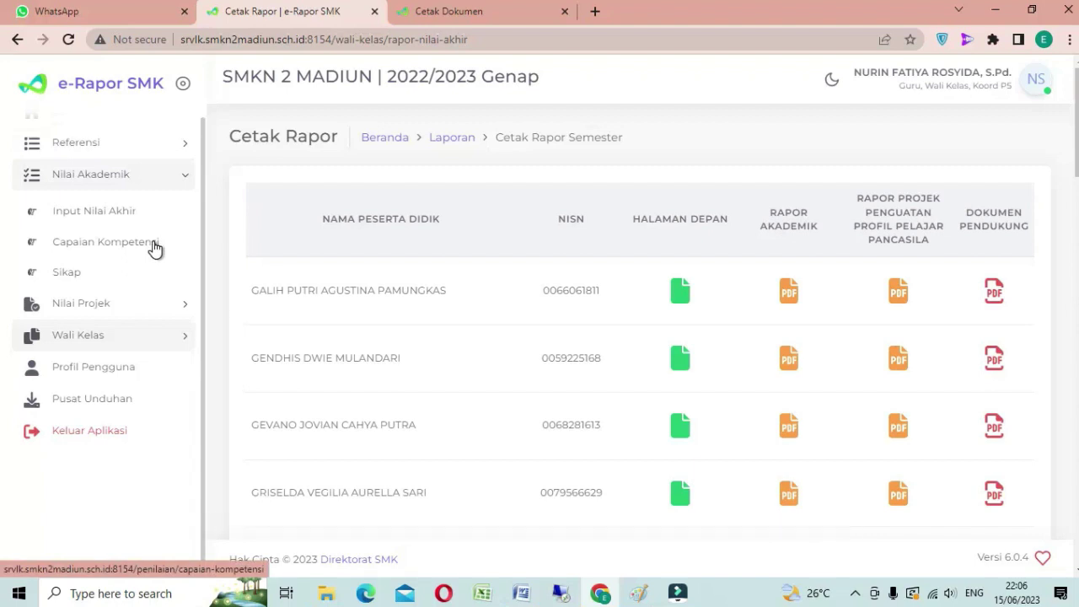
{"action": "left_click", "coordinate": [95, 149]}
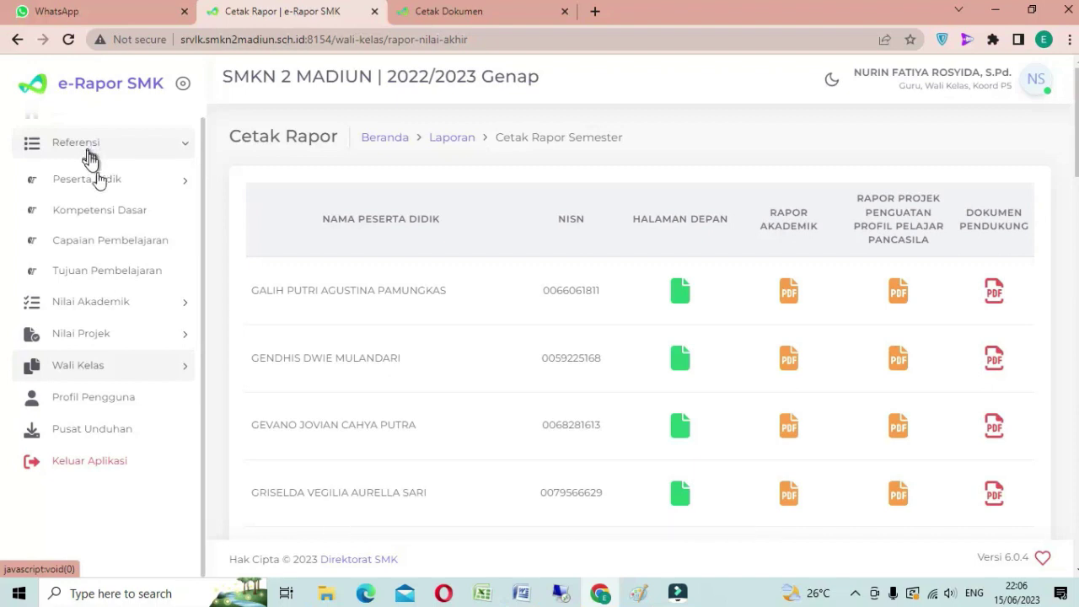
{"action": "left_click", "coordinate": [121, 246]}
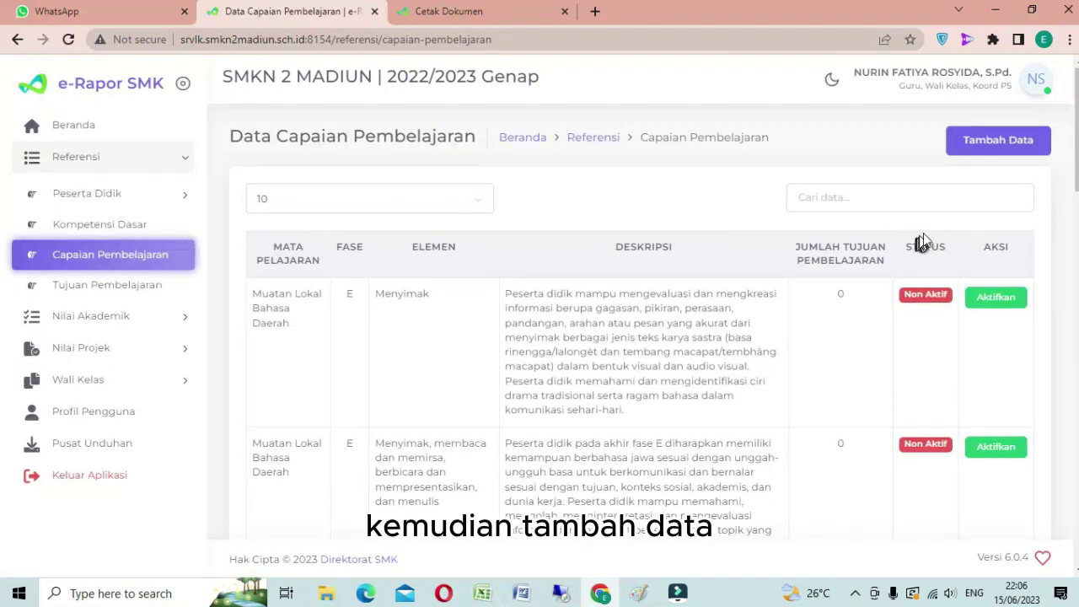
{"action": "left_click", "coordinate": [1012, 145]}
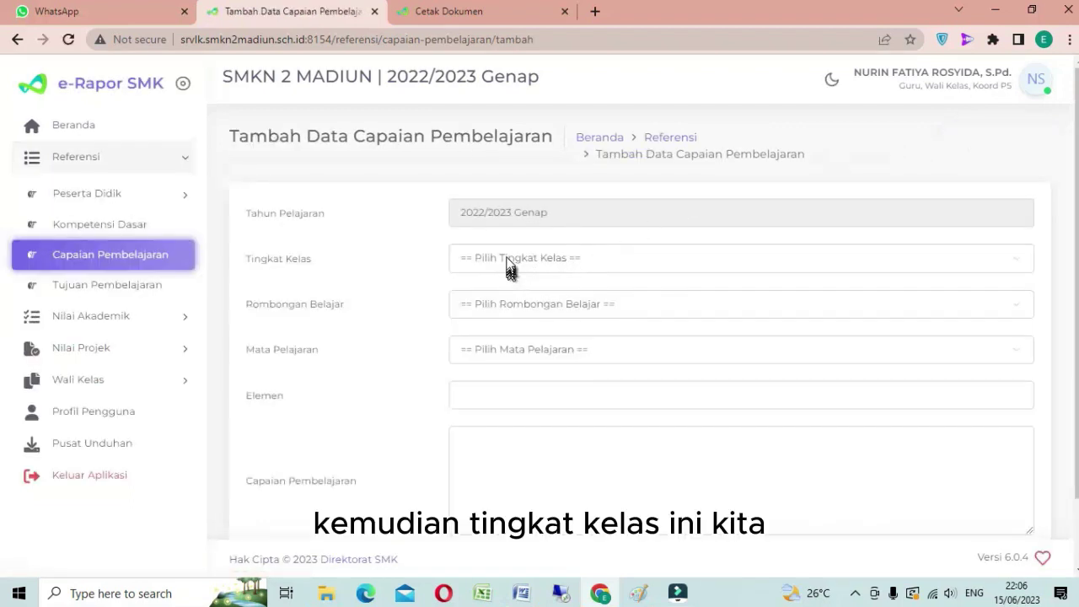
Fill the Capaian Pembelajaran form with Kelas 10, X BR 1 and Project Penguatan Profil Pelajar Pancasila, leaving Elemen ready for entry.
{"action": "left_click", "coordinate": [508, 268]}
{"action": "left_click", "coordinate": [510, 295]}
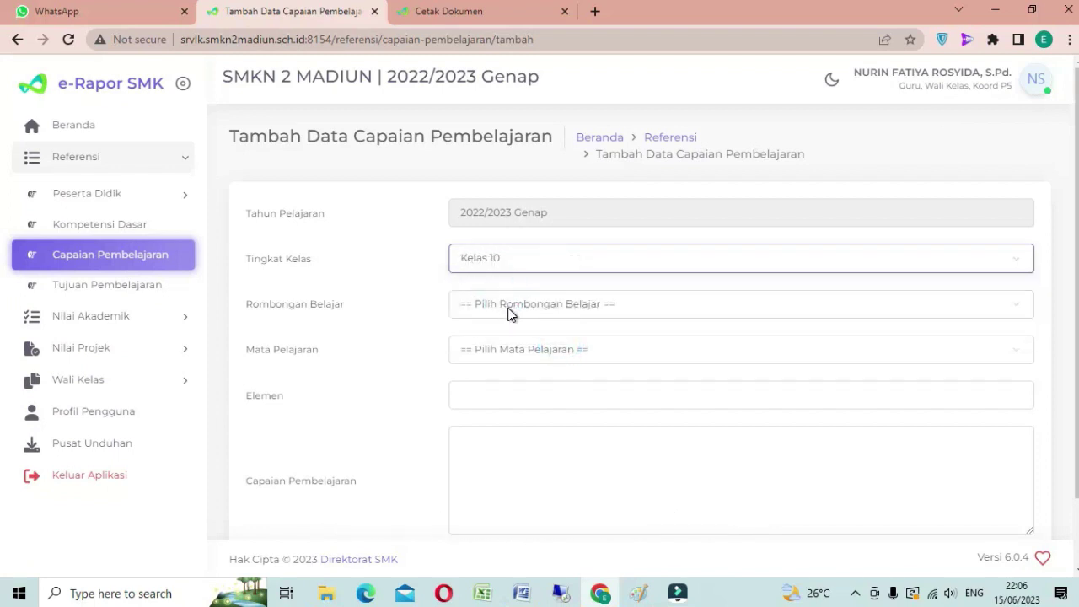
{"action": "left_click", "coordinate": [510, 306]}
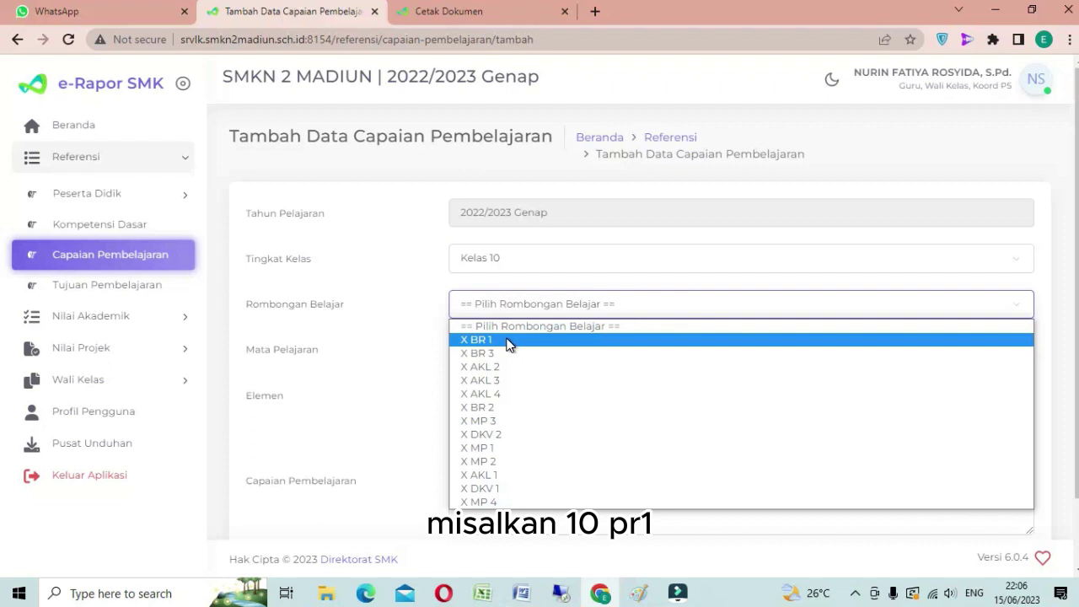
{"action": "left_click", "coordinate": [509, 341]}
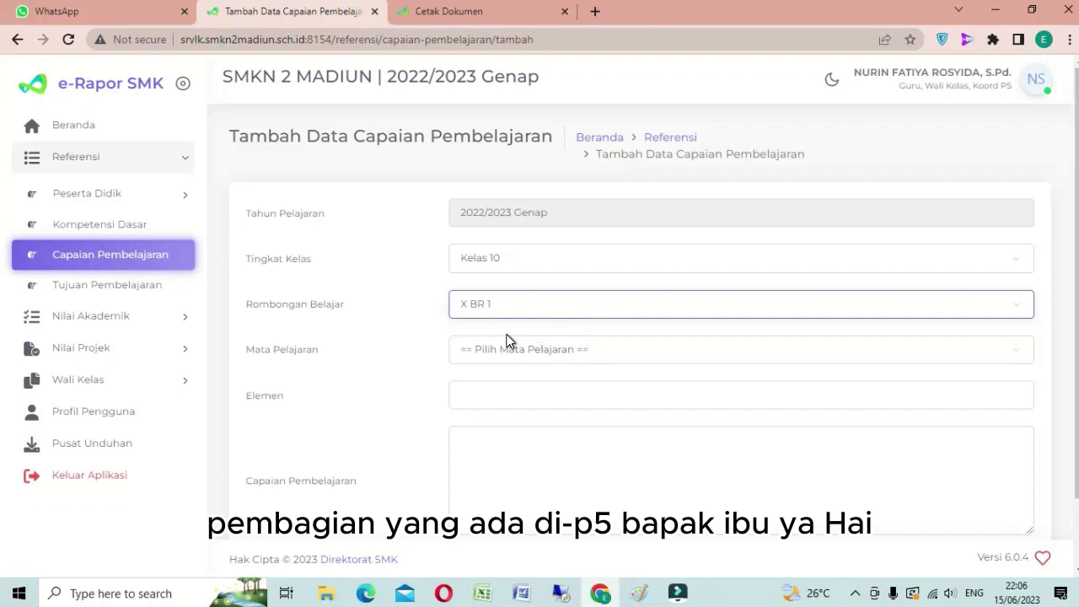
{"action": "left_click", "coordinate": [508, 349]}
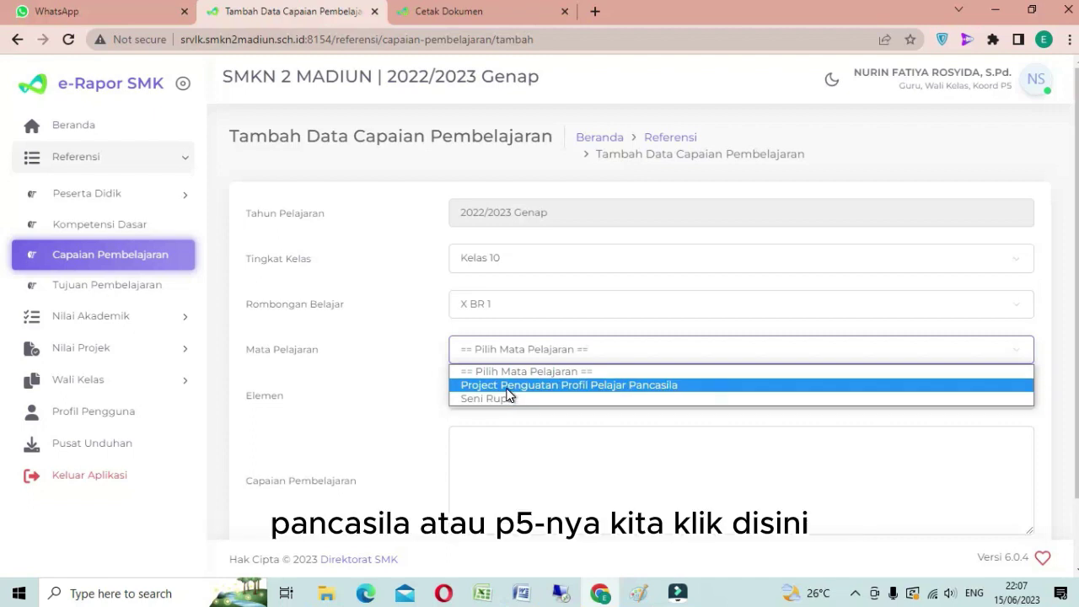
{"action": "left_click", "coordinate": [509, 386]}
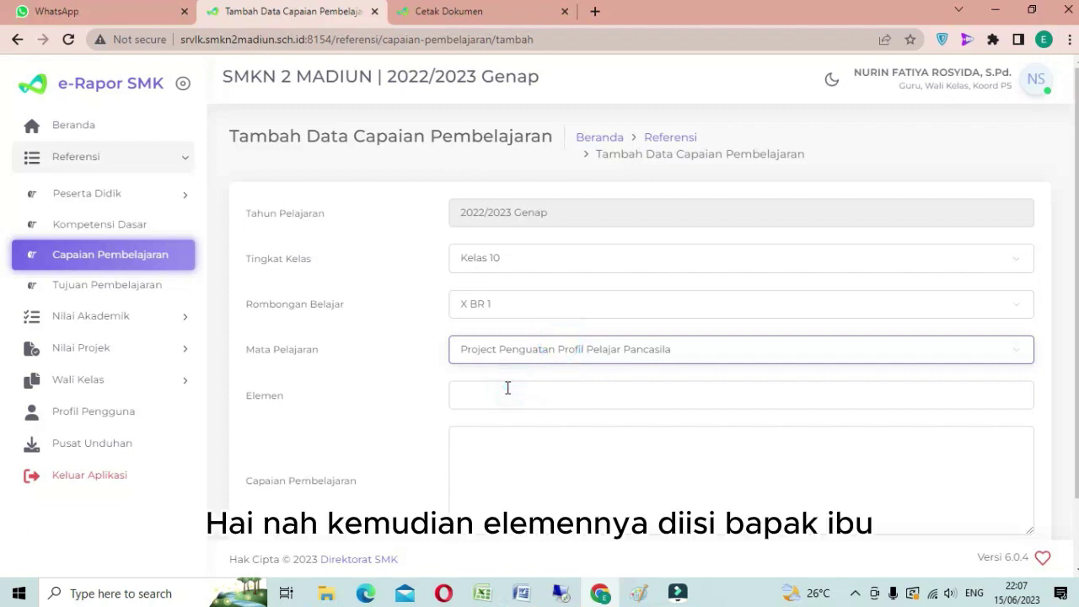
{"action": "left_click", "coordinate": [503, 390]}
{"action": "scroll", "coordinate": [522, 403], "scroll_direction": "down", "scroll_amount": 1}
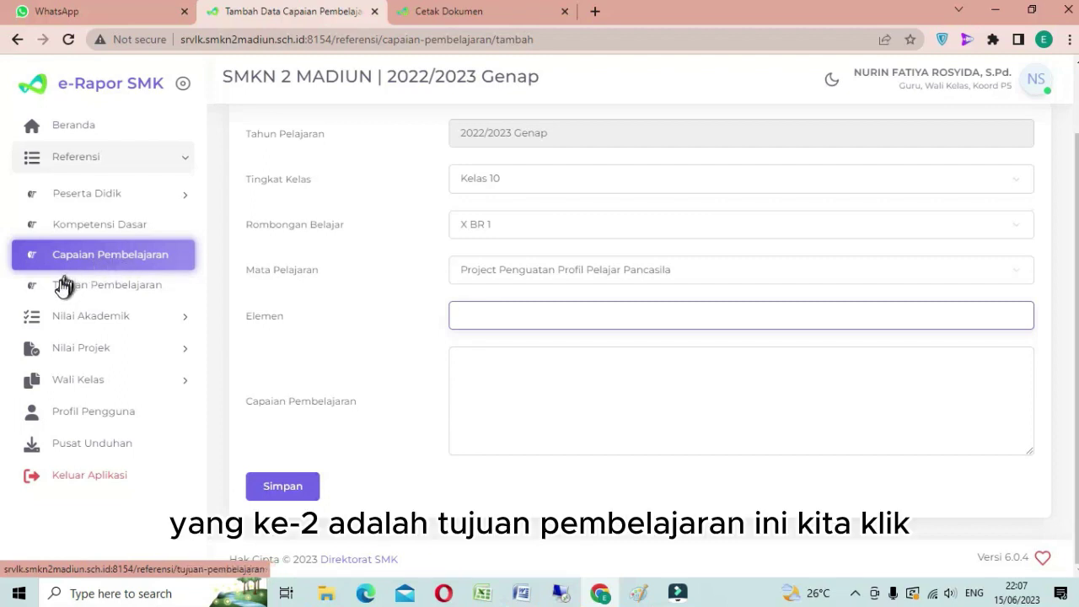
Start a new Tujuan Pembelajaran entry with Tingkat Kelas Kelas 10 and Jenis Rombongan Belajar Reguler.
{"action": "left_click", "coordinate": [114, 293]}
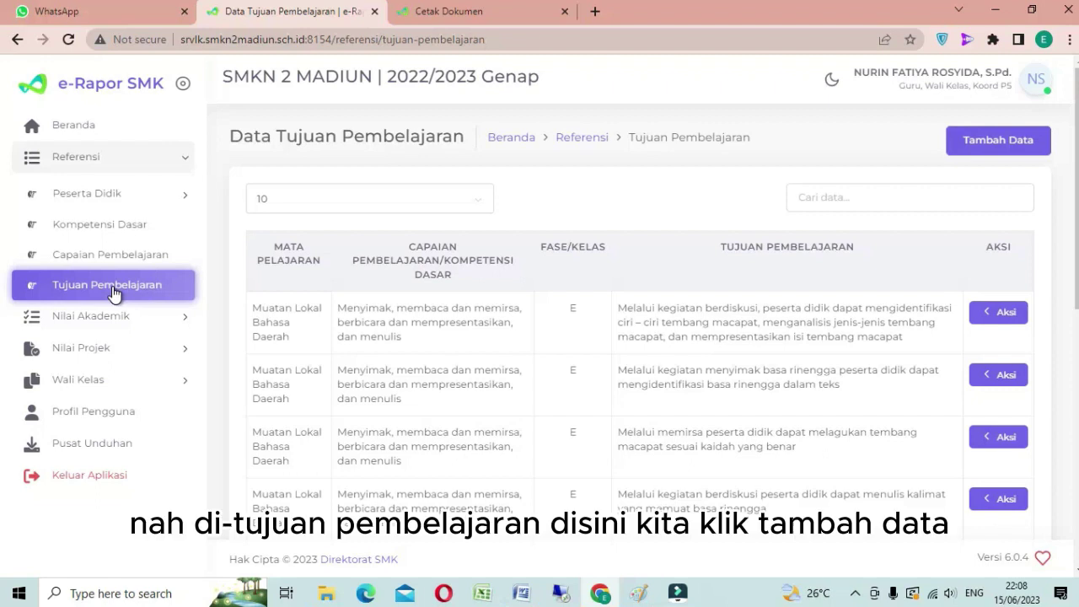
{"action": "left_click", "coordinate": [1006, 146]}
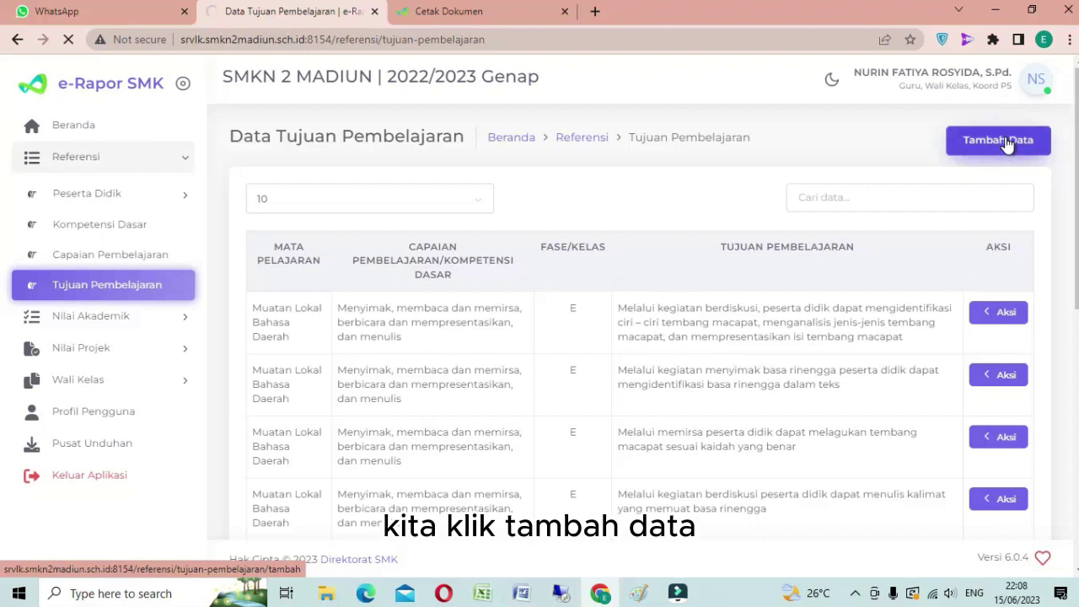
{"action": "left_click", "coordinate": [527, 265]}
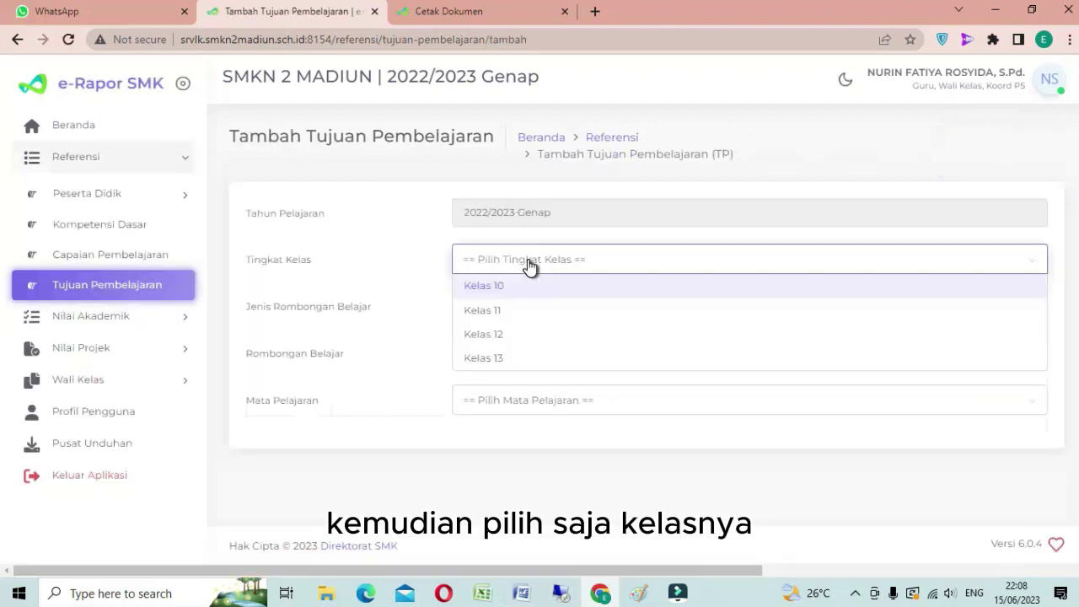
{"action": "left_click", "coordinate": [509, 286]}
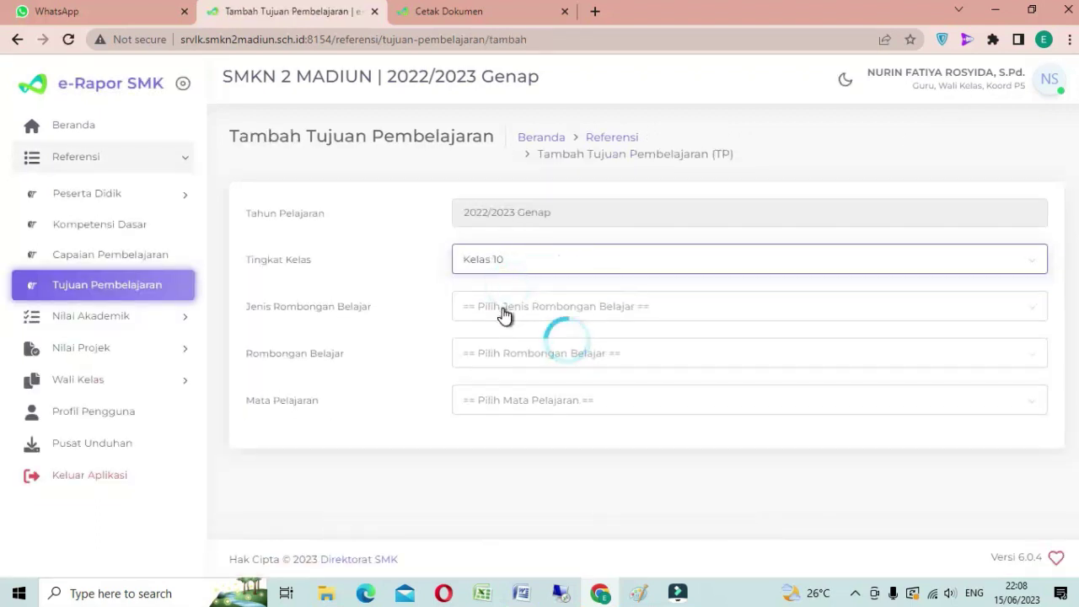
{"action": "left_click", "coordinate": [504, 315]}
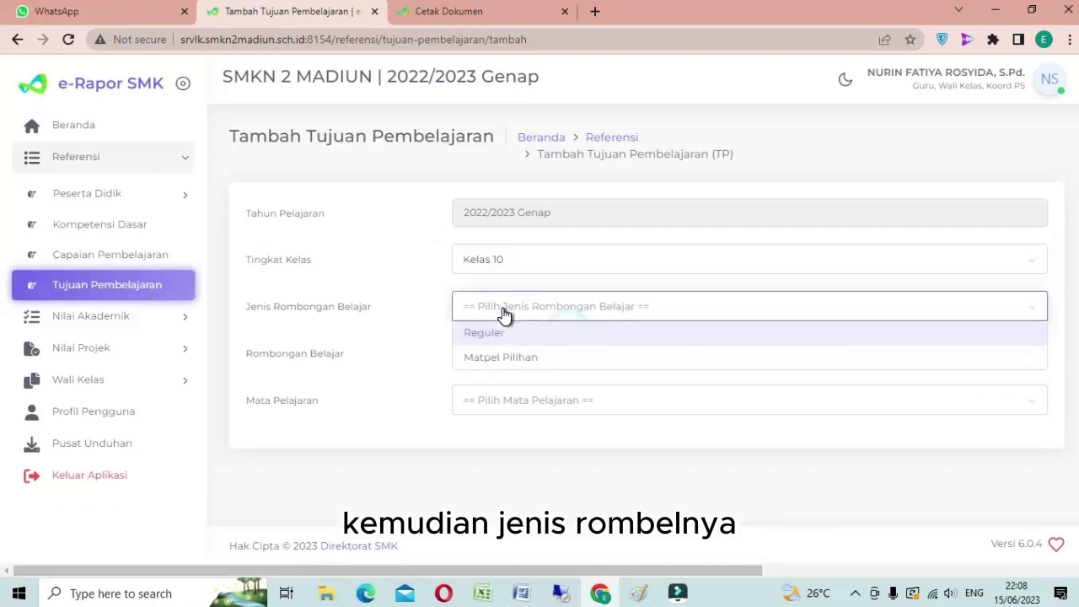
{"action": "left_click", "coordinate": [496, 333]}
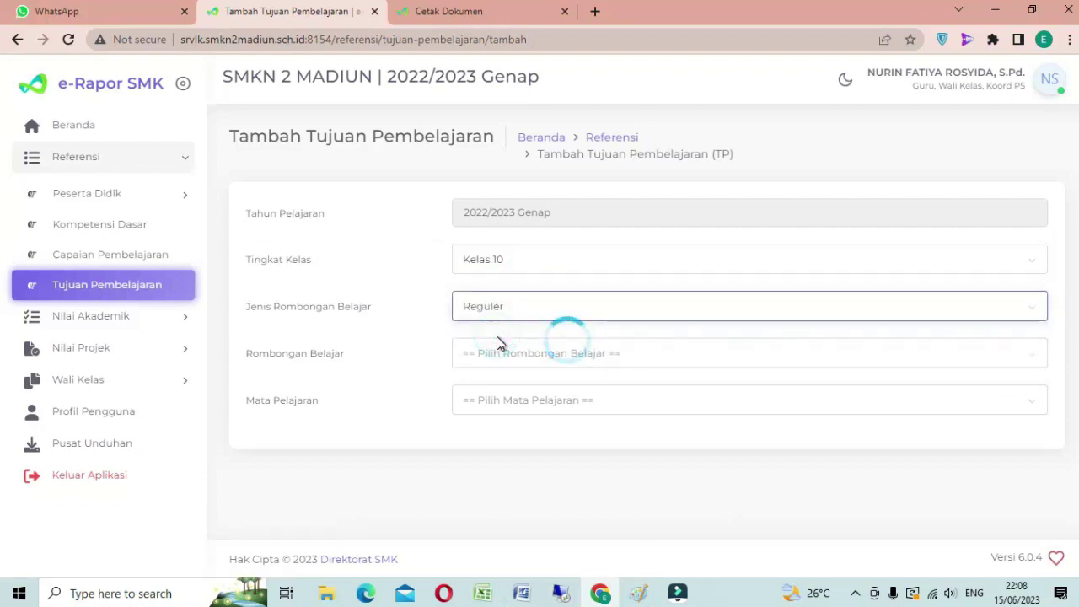
Set Rombongan Belajar to X BR 1 and Mata Pelajaran to Project Penguatan Profil Pelajar Pancasila, and open the Capaian Pembelajaran (CP) choices.
{"action": "left_click", "coordinate": [488, 355]}
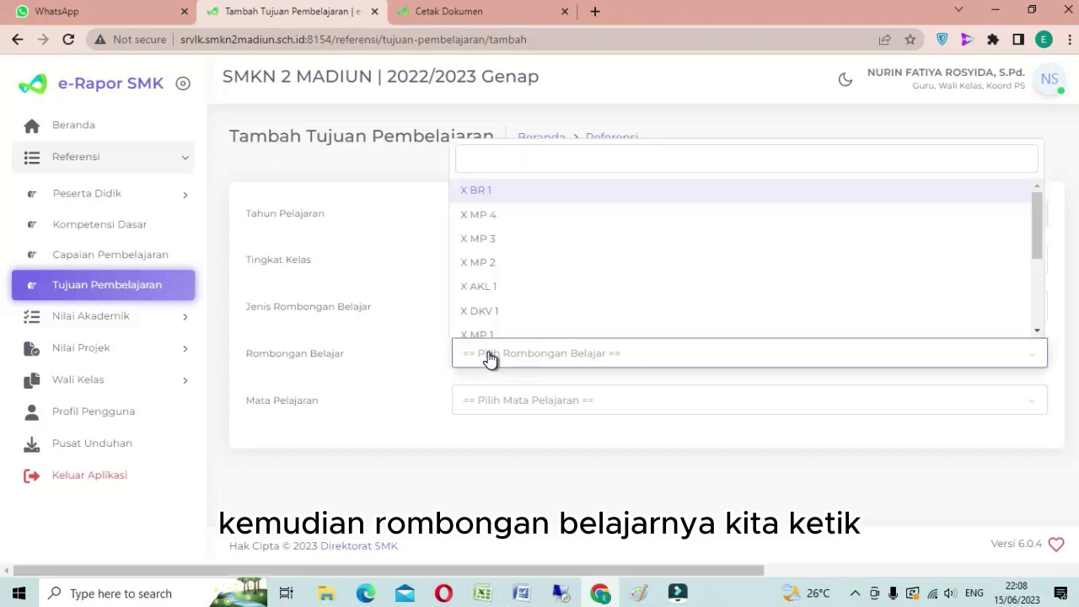
{"action": "left_click", "coordinate": [496, 193]}
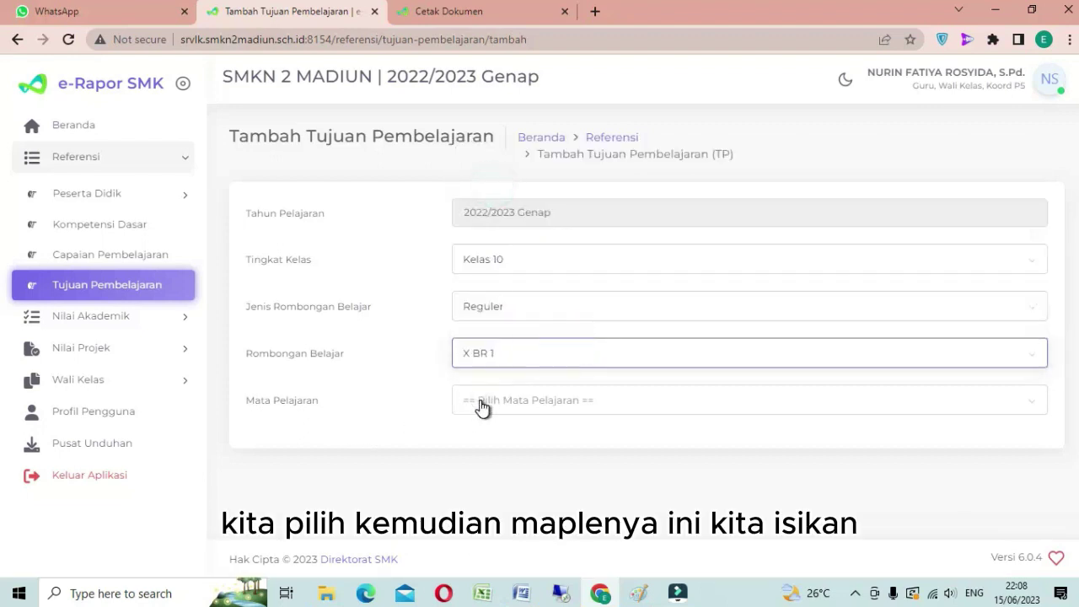
{"action": "left_click", "coordinate": [482, 408]}
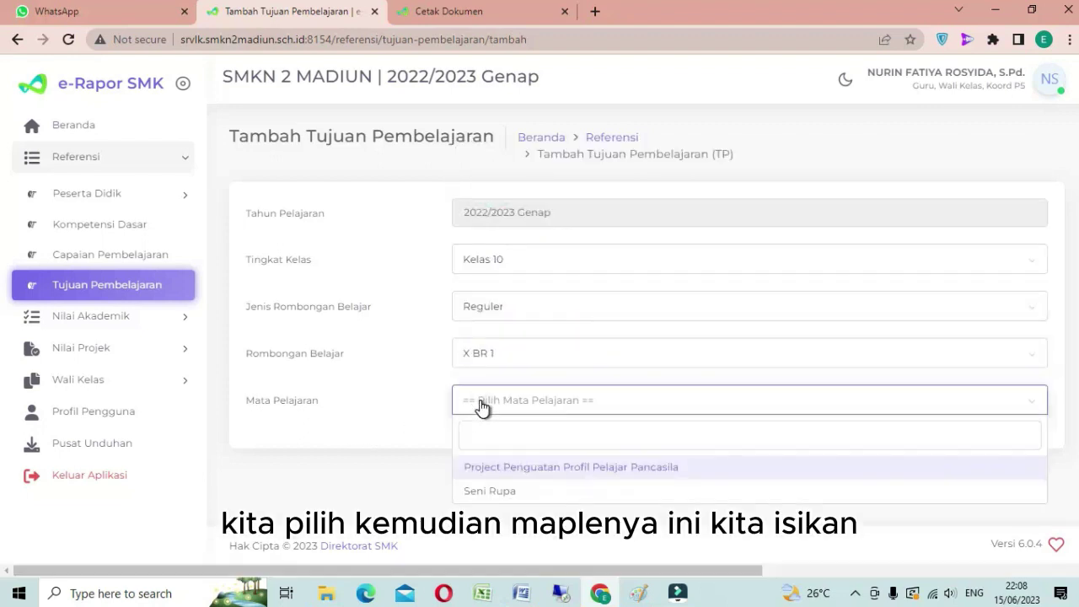
{"action": "left_click", "coordinate": [511, 468]}
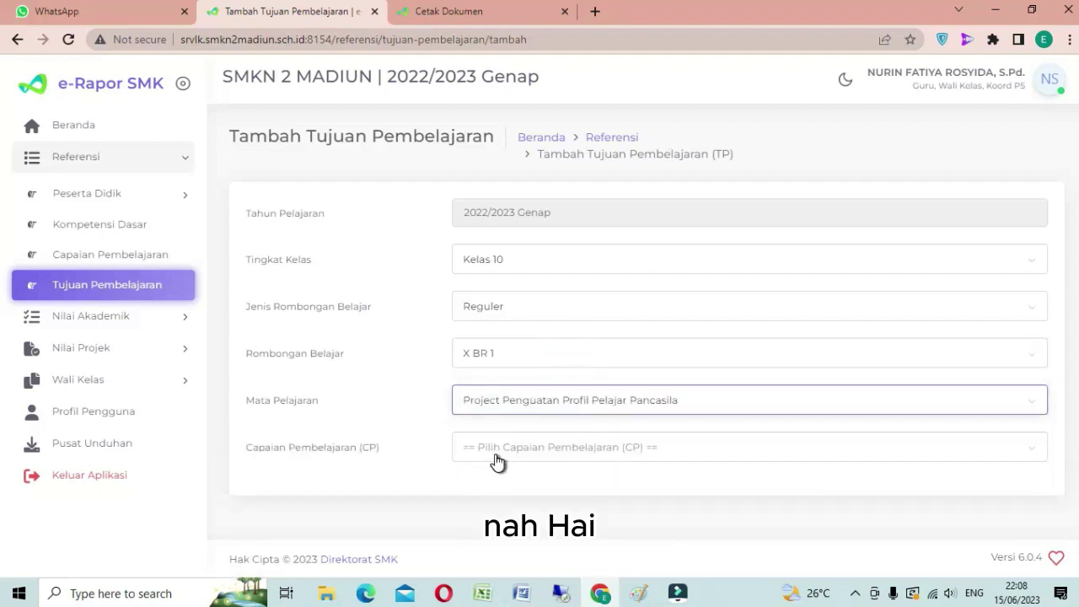
{"action": "left_click", "coordinate": [497, 455]}
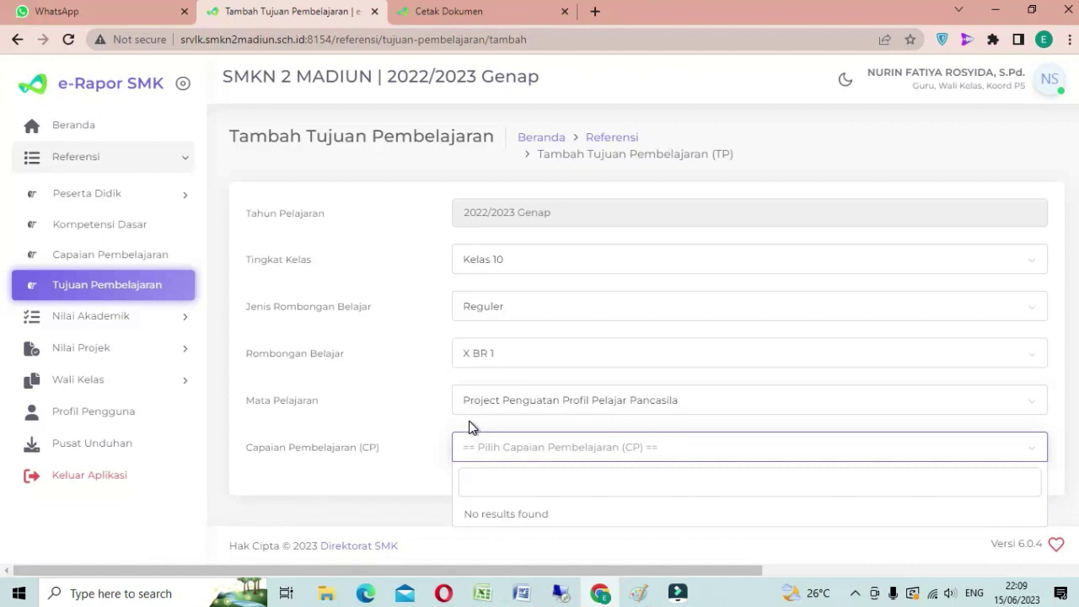
Open Input Nilai Akhir under Nilai Akademik and set Tingkat Kelas to Kelas 10 and Jenis Rombongan Belajar to Reguler.
{"action": "left_click", "coordinate": [71, 318]}
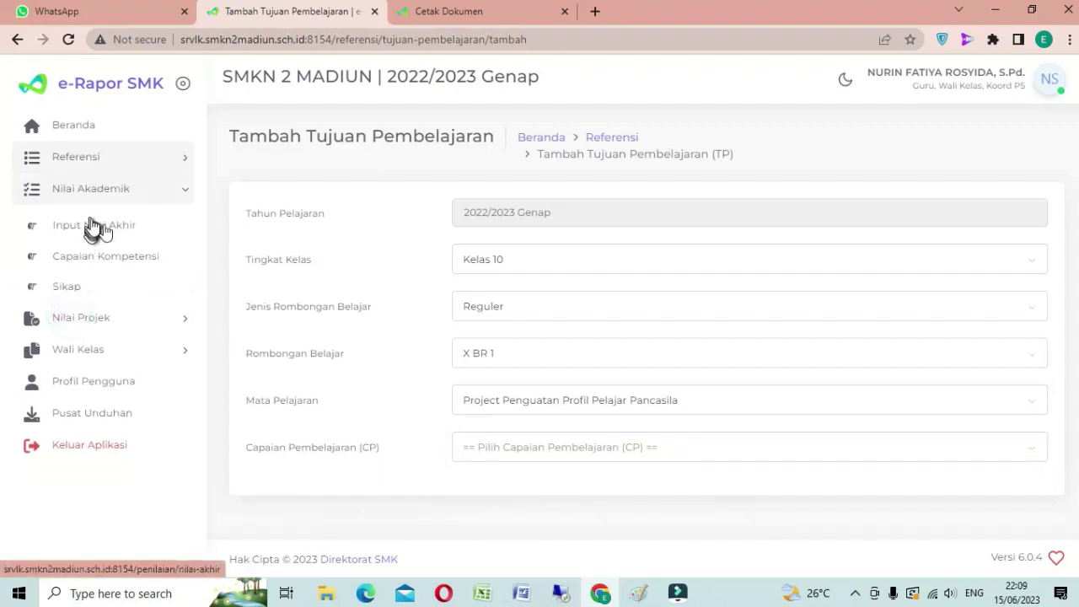
{"action": "left_click", "coordinate": [101, 233]}
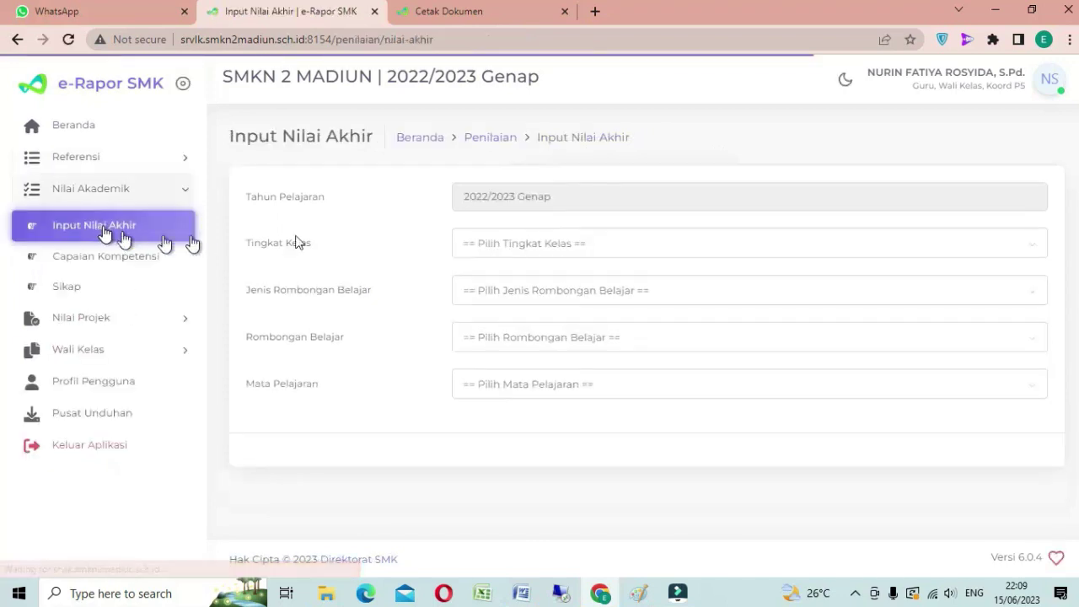
{"action": "left_click", "coordinate": [529, 247]}
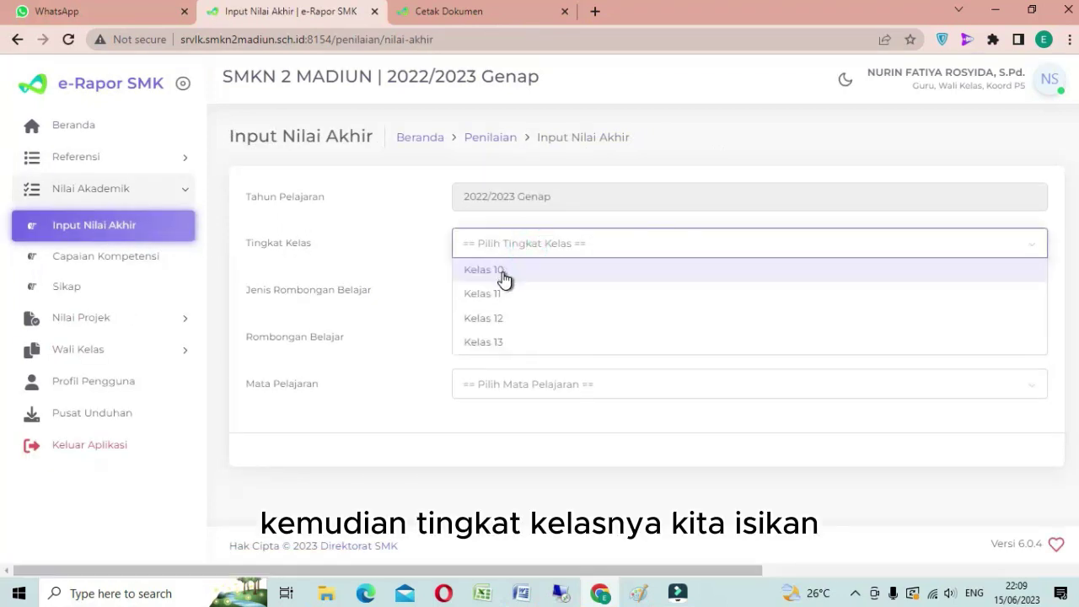
{"action": "left_click", "coordinate": [503, 272]}
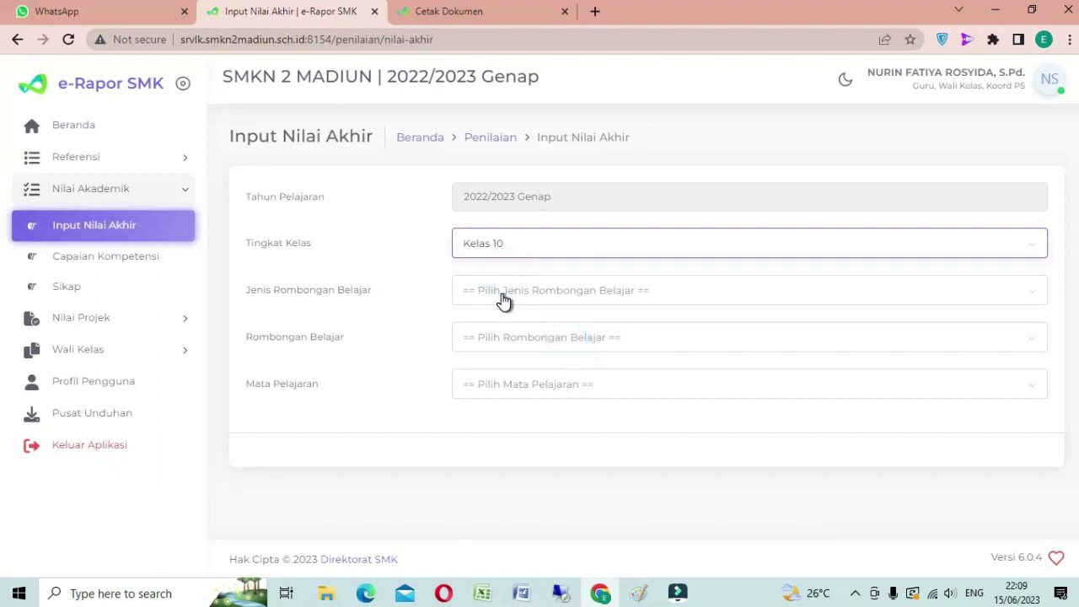
{"action": "left_click", "coordinate": [503, 301]}
{"action": "left_click", "coordinate": [497, 318]}
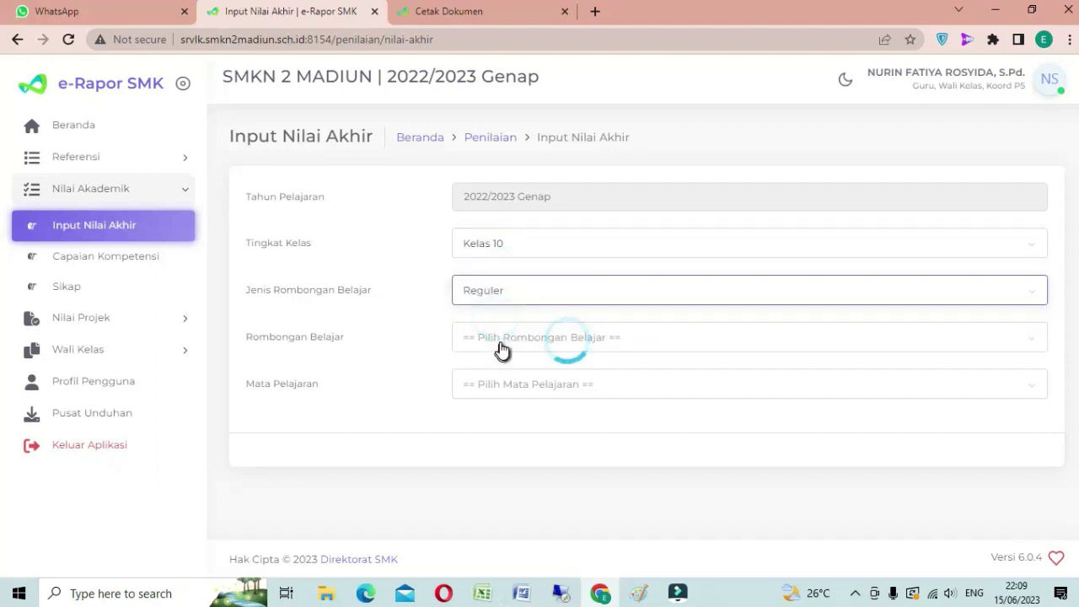
Select Rombongan Belajar X BR 1 and Mata Pelajaran Seni Rupa, and review the final grades and competency achievement table.
{"action": "left_click", "coordinate": [500, 347]}
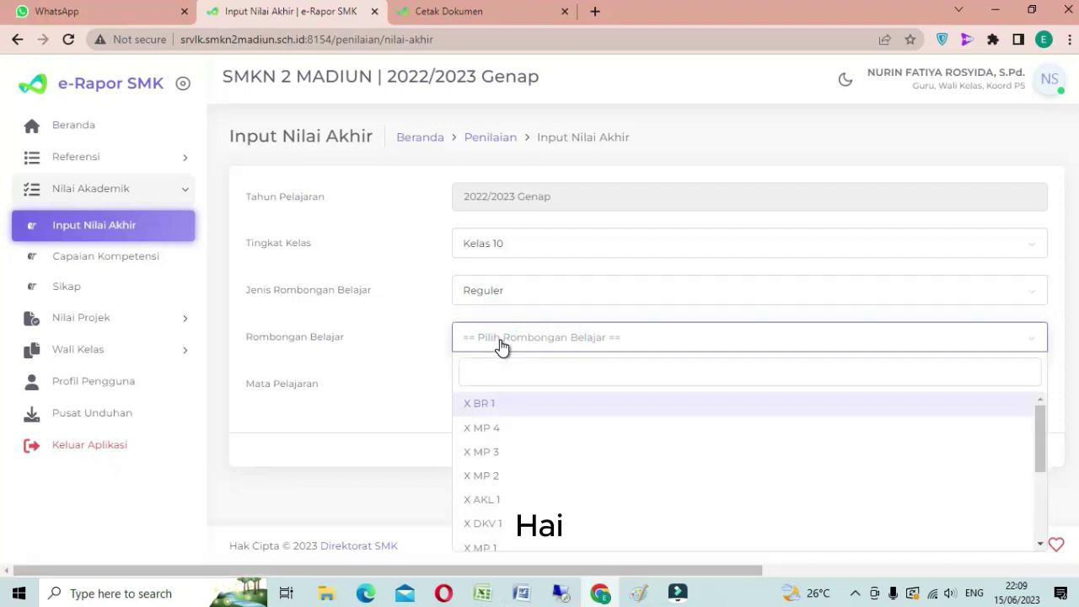
{"action": "left_click", "coordinate": [498, 404]}
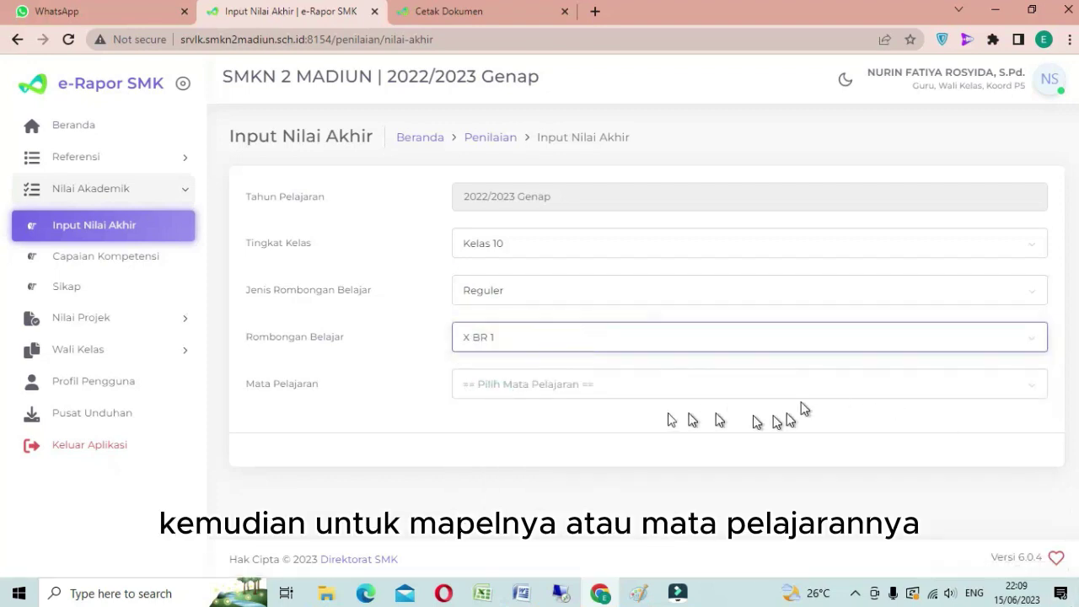
{"action": "left_click", "coordinate": [553, 383]}
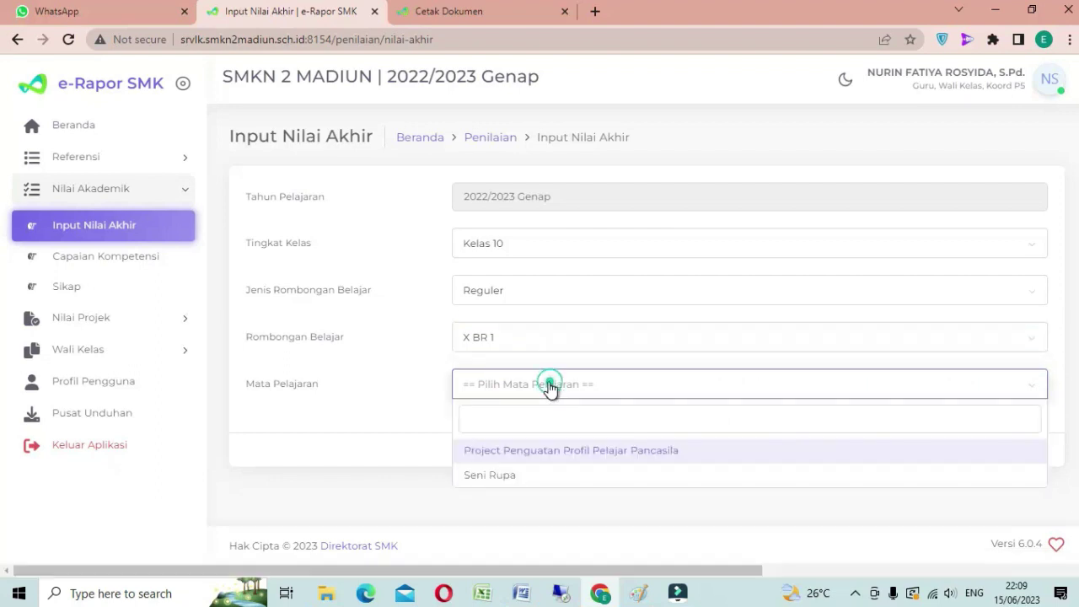
{"action": "left_click", "coordinate": [481, 477]}
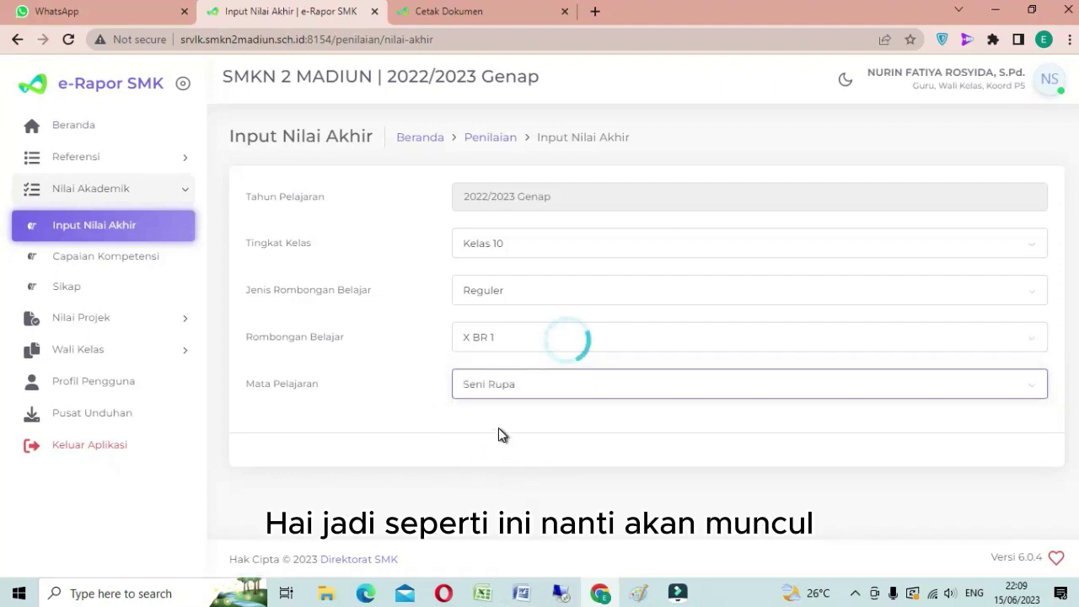
{"action": "scroll", "coordinate": [501, 434], "scroll_direction": "down", "scroll_amount": 4}
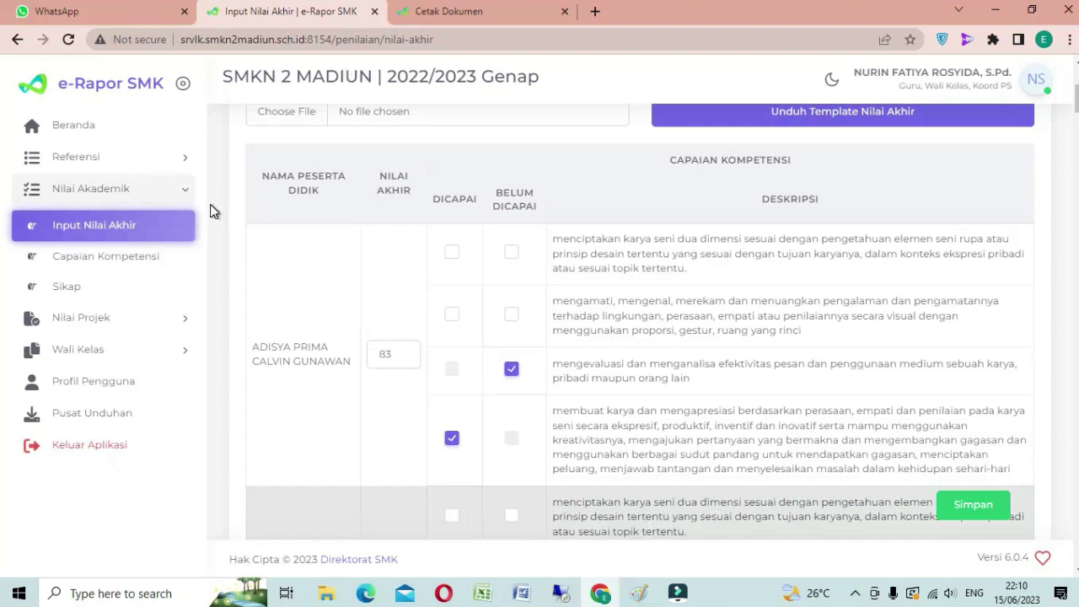
View the Perencanaan list under Nilai Projek, and load the project Penilaian table for Kelas 10, Rombongan Belajar X BR 1.
{"action": "left_click", "coordinate": [81, 320]}
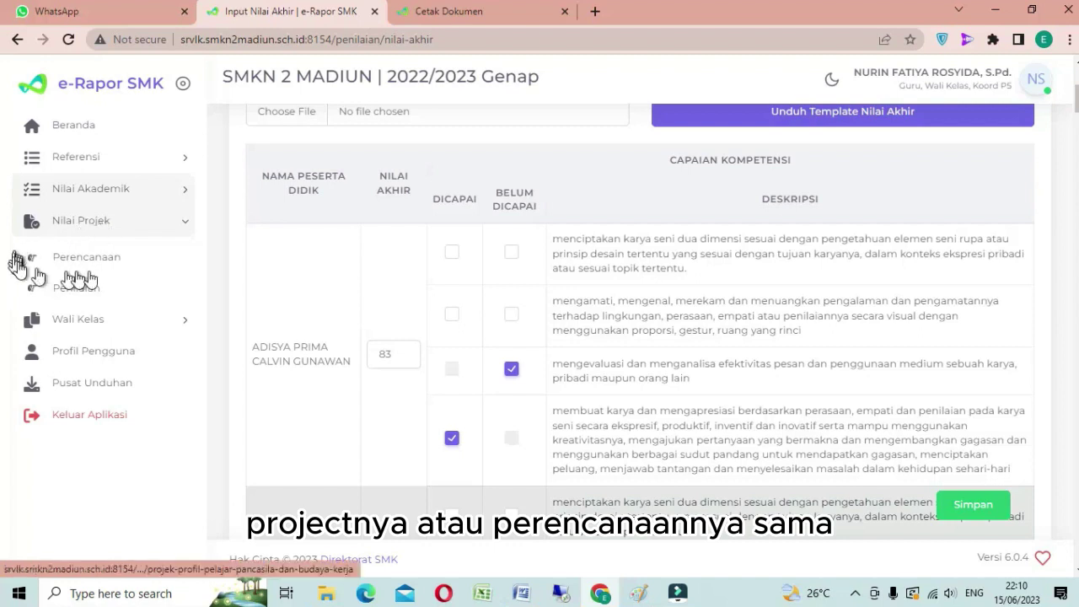
{"action": "left_click", "coordinate": [72, 264]}
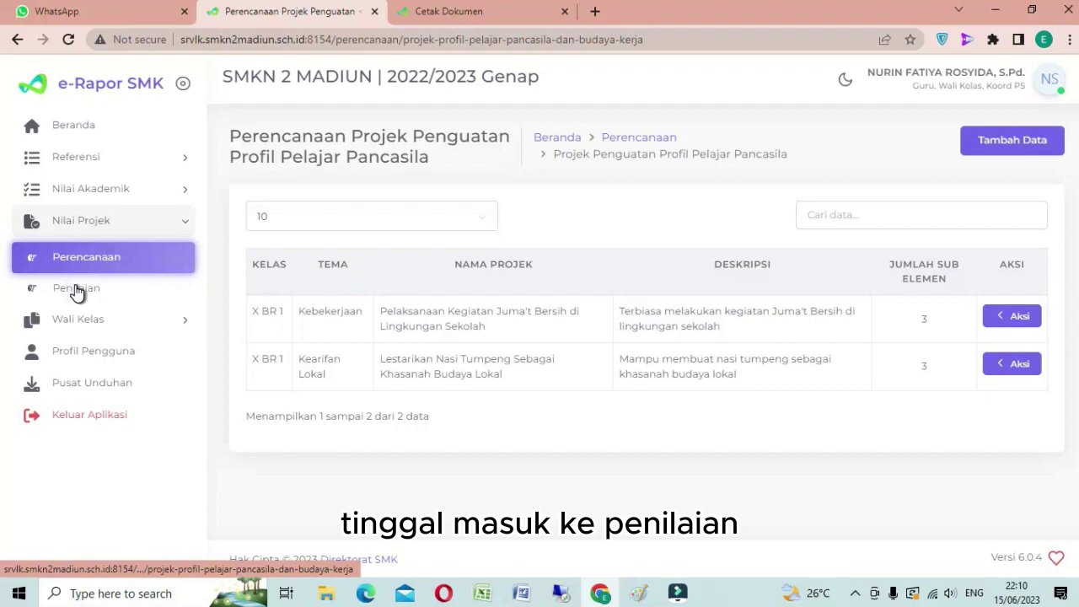
{"action": "left_click", "coordinate": [76, 288]}
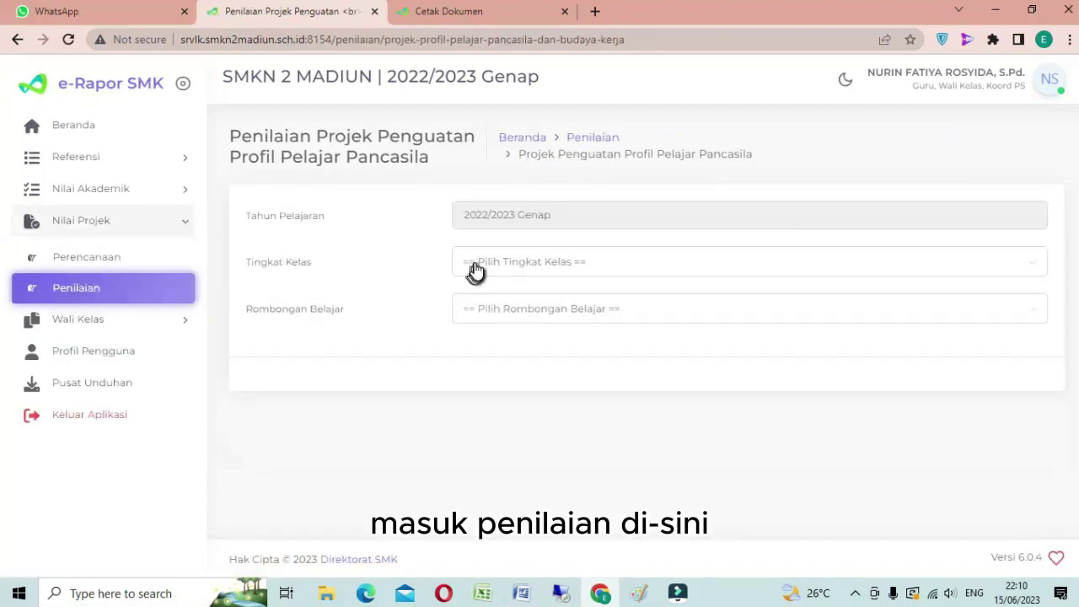
{"action": "left_click", "coordinate": [475, 268]}
{"action": "left_click", "coordinate": [474, 287]}
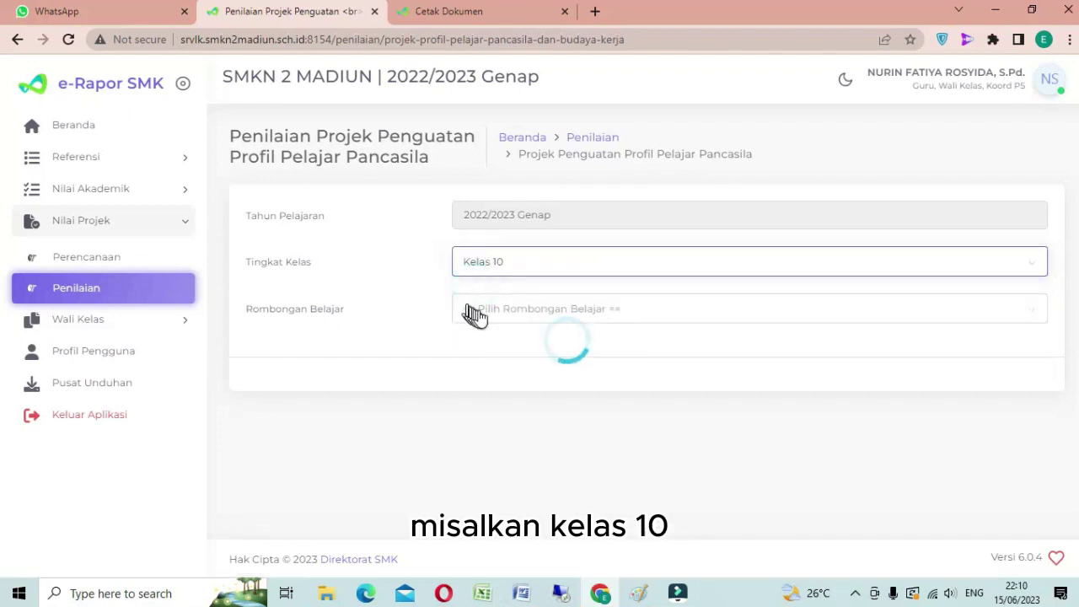
{"action": "left_click", "coordinate": [488, 315]}
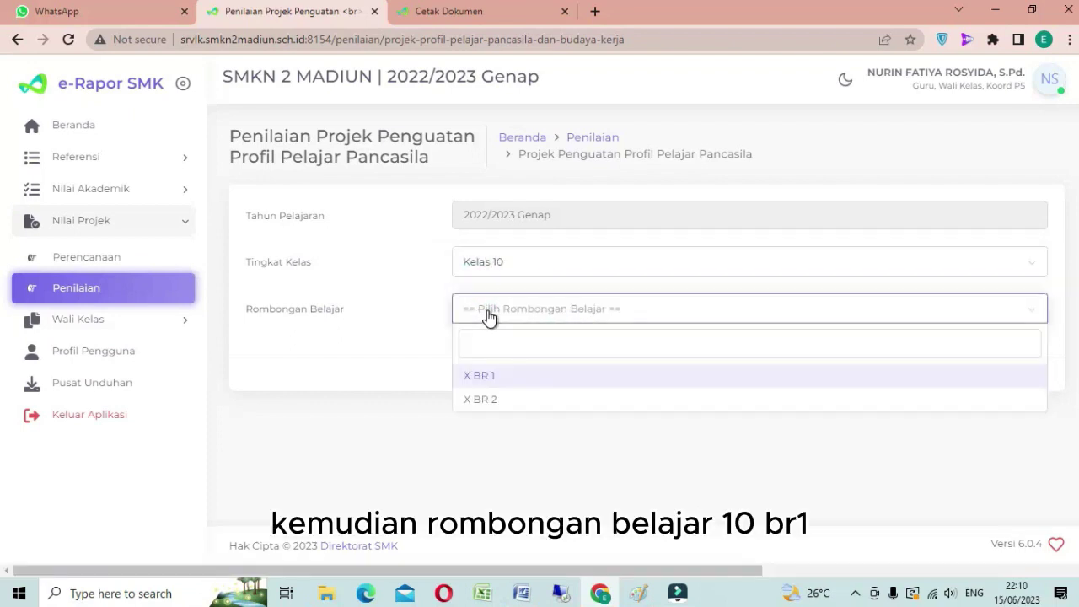
{"action": "left_click", "coordinate": [506, 379]}
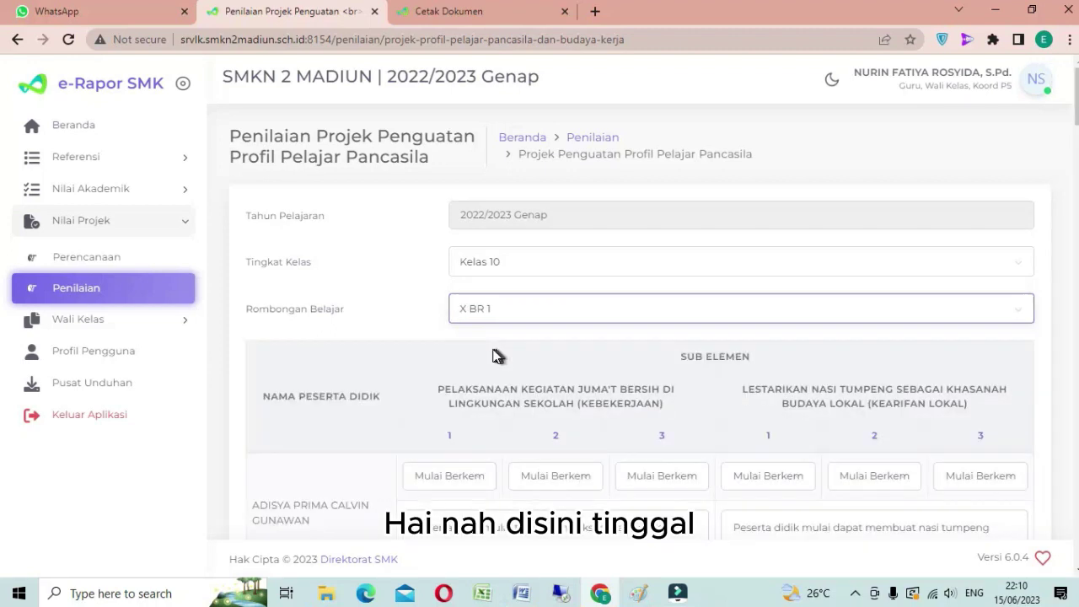
Examine the rating choices and Jum'at Bersih description for the first student, and look through the class's P5 assessment table.
{"action": "scroll", "coordinate": [497, 355], "scroll_direction": "down", "scroll_amount": 4}
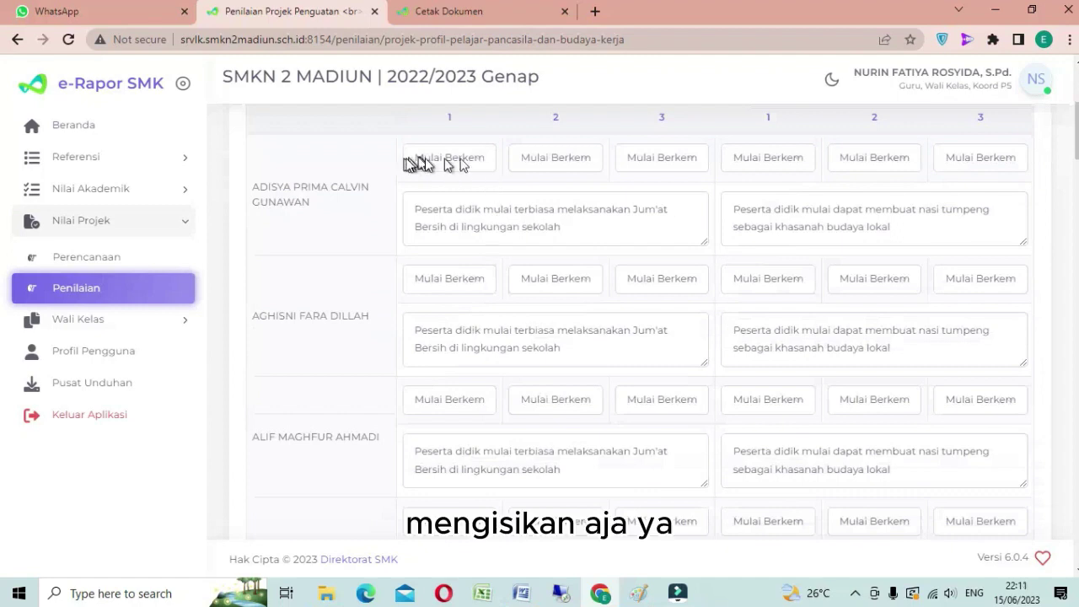
{"action": "left_click", "coordinate": [469, 164]}
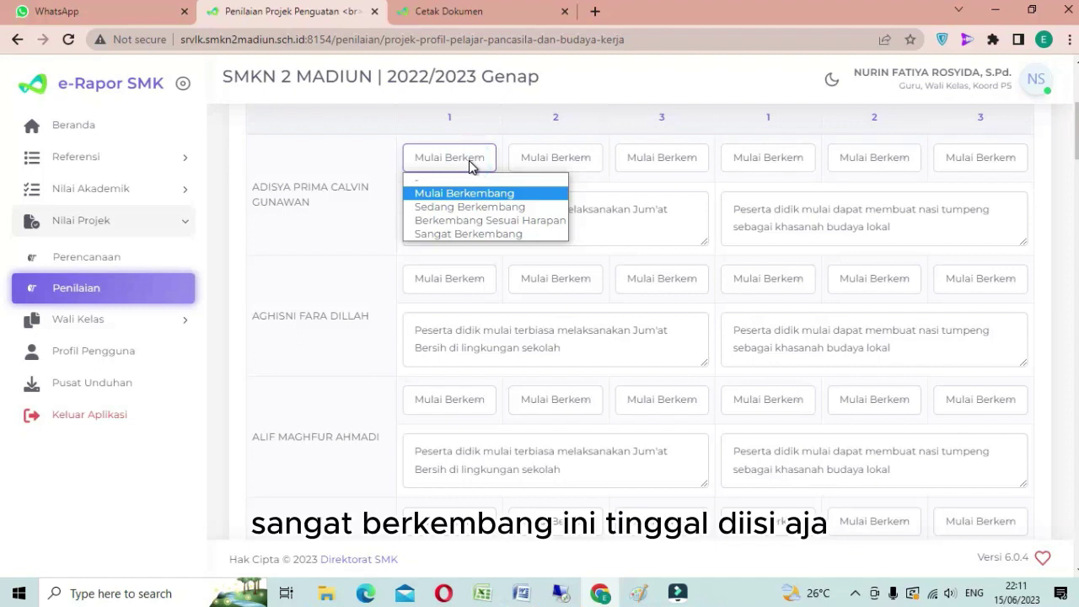
{"action": "left_click", "coordinate": [470, 166]}
{"action": "left_click", "coordinate": [432, 220]}
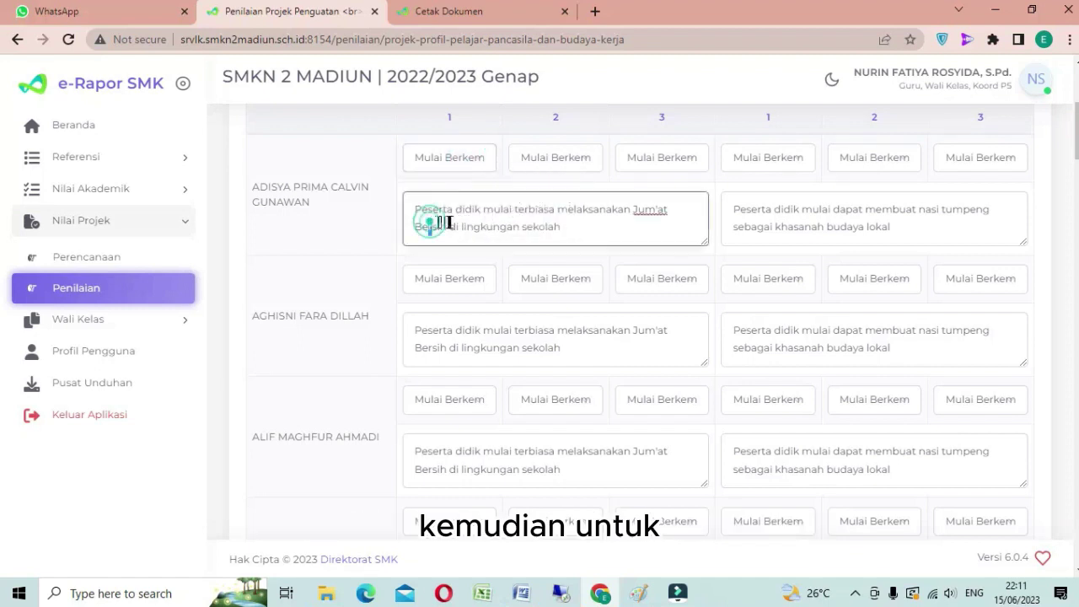
{"action": "left_click_drag", "start_coordinate": [414, 210], "coordinate": [569, 227]}
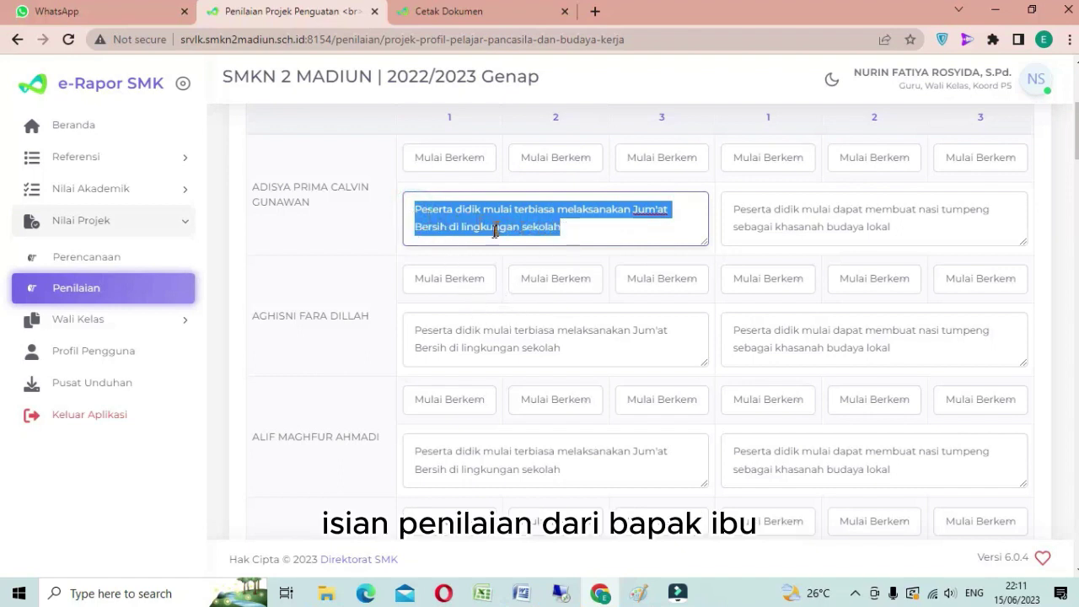
{"action": "scroll", "coordinate": [496, 244], "scroll_direction": "down", "scroll_amount": 3}
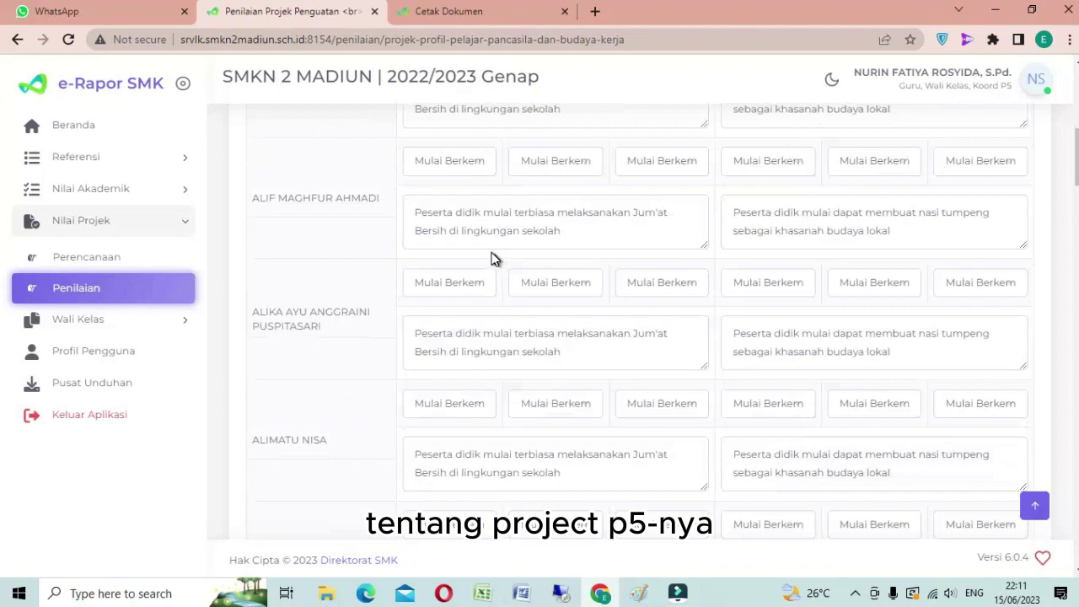
{"action": "scroll", "coordinate": [492, 258], "scroll_direction": "down", "scroll_amount": 10}
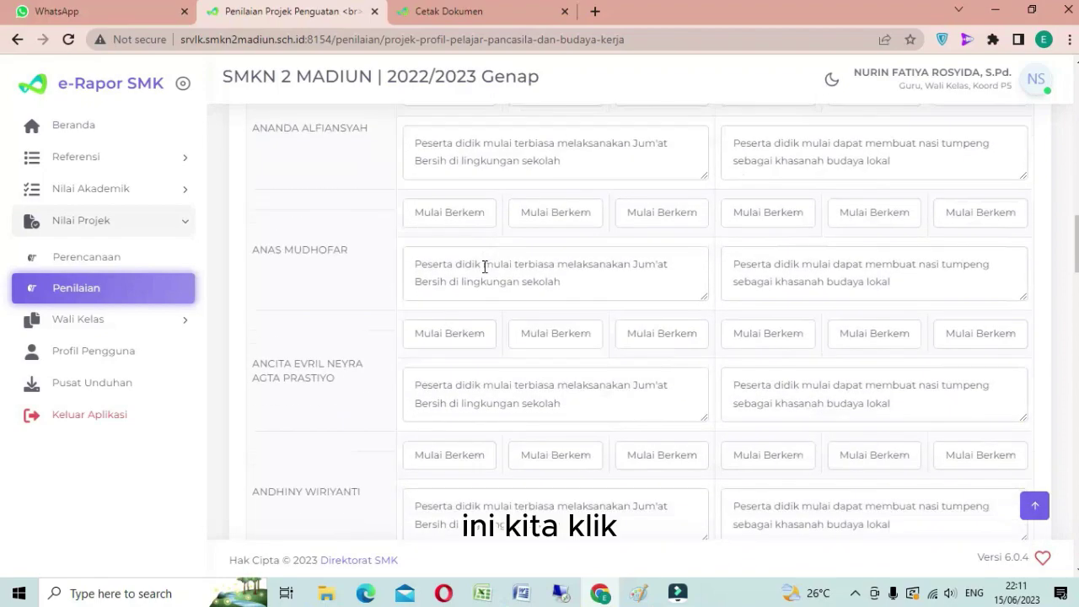
{"action": "scroll", "coordinate": [484, 266], "scroll_direction": "up", "scroll_amount": 13}
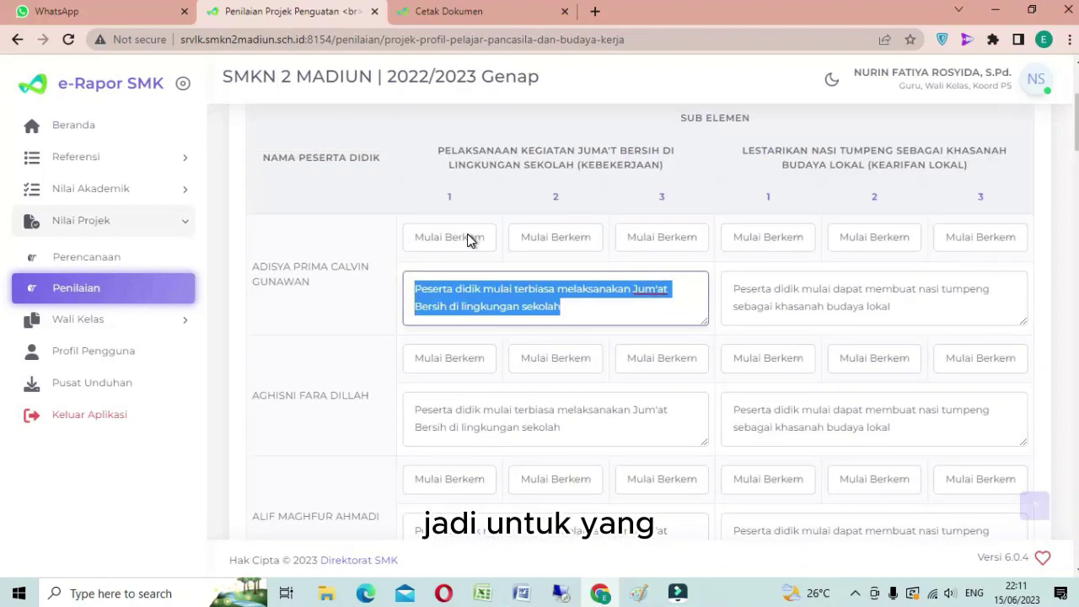
{"action": "scroll", "coordinate": [469, 240], "scroll_direction": "up", "scroll_amount": 2}
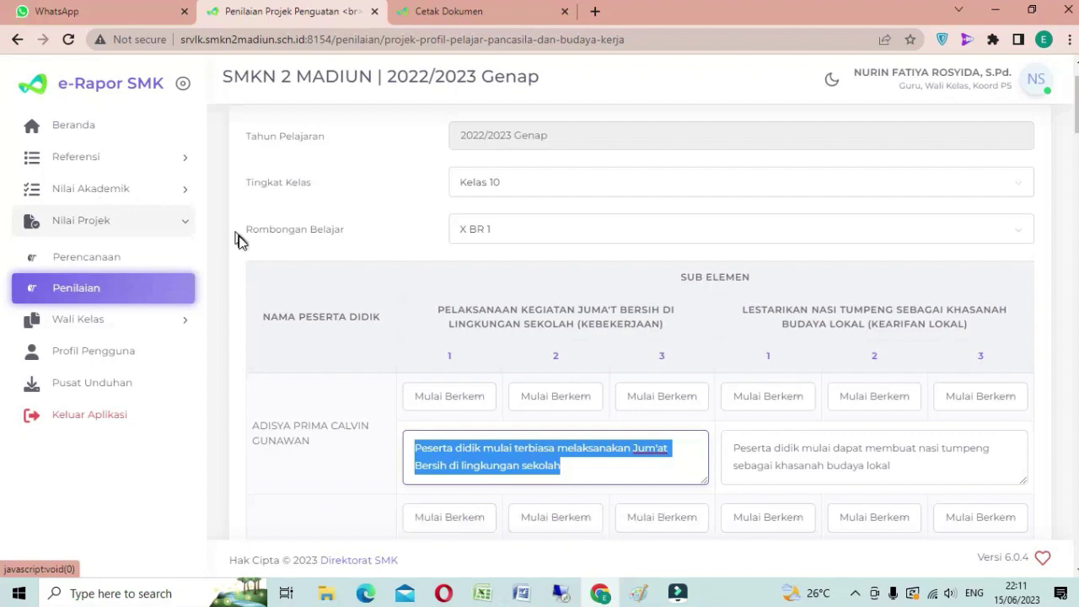
Open the Cetak Rapor page under Wali Kelas.
{"action": "left_click", "coordinate": [87, 327]}
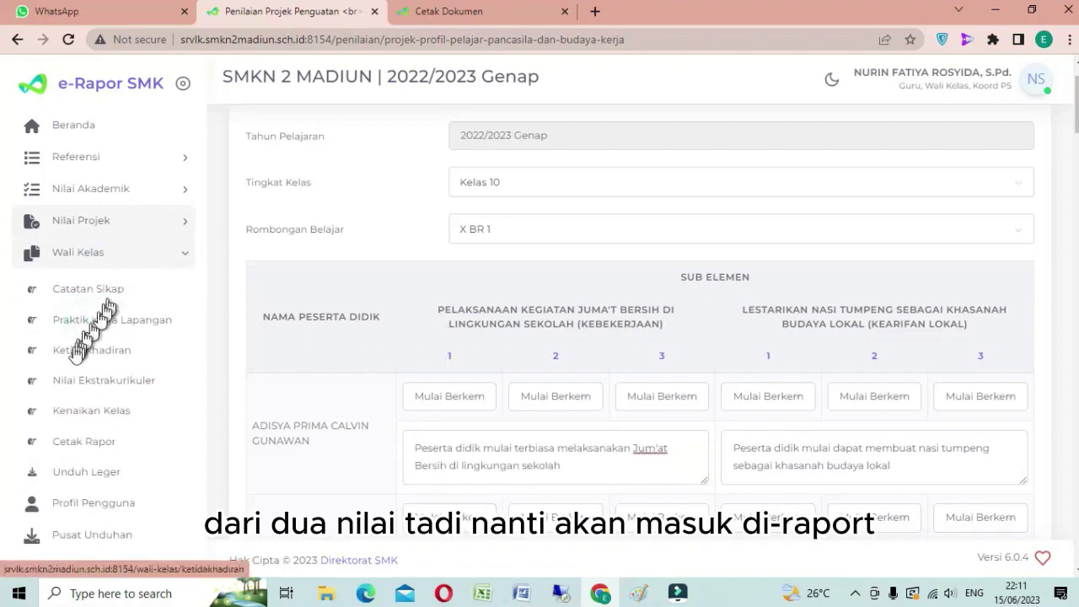
{"action": "left_click", "coordinate": [101, 444]}
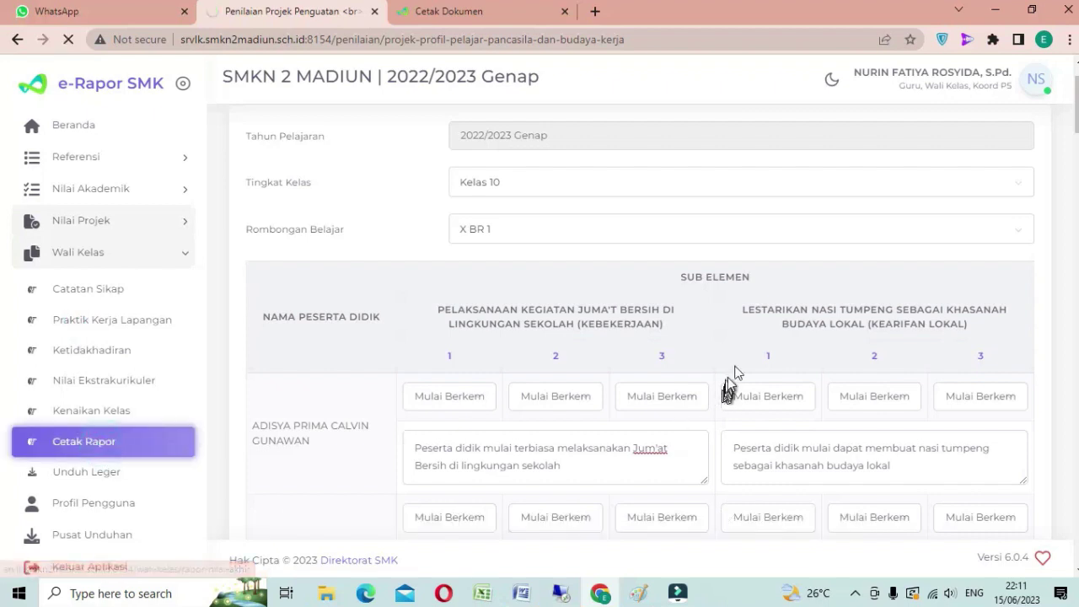